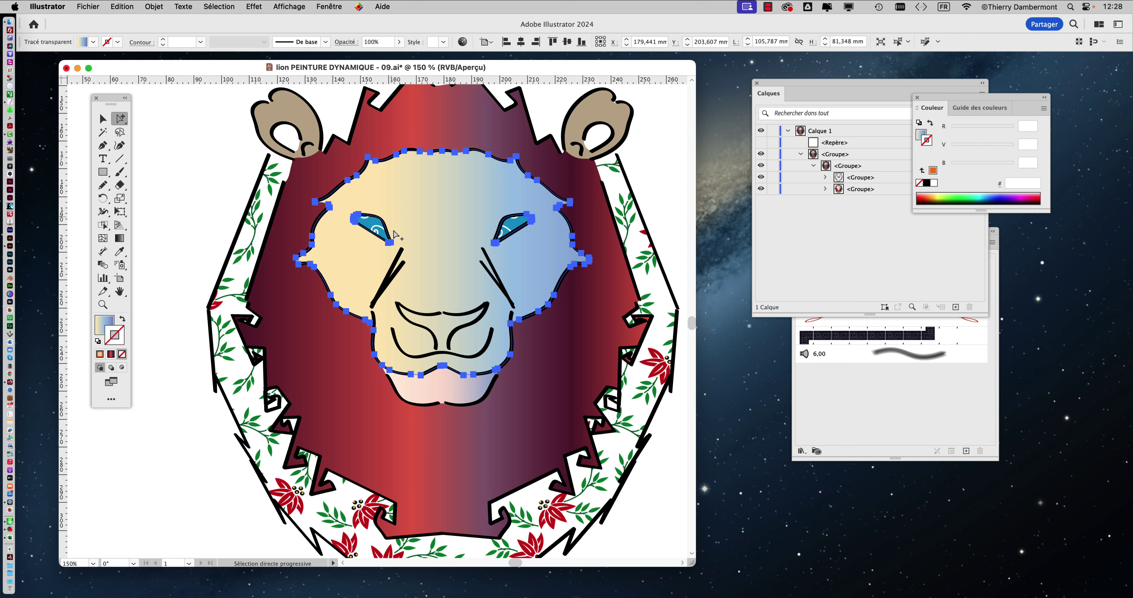
Select only the red gradient mane shape surrounding the lion's face within the artwork group.
left_click(401, 242)
left_click(298, 297)
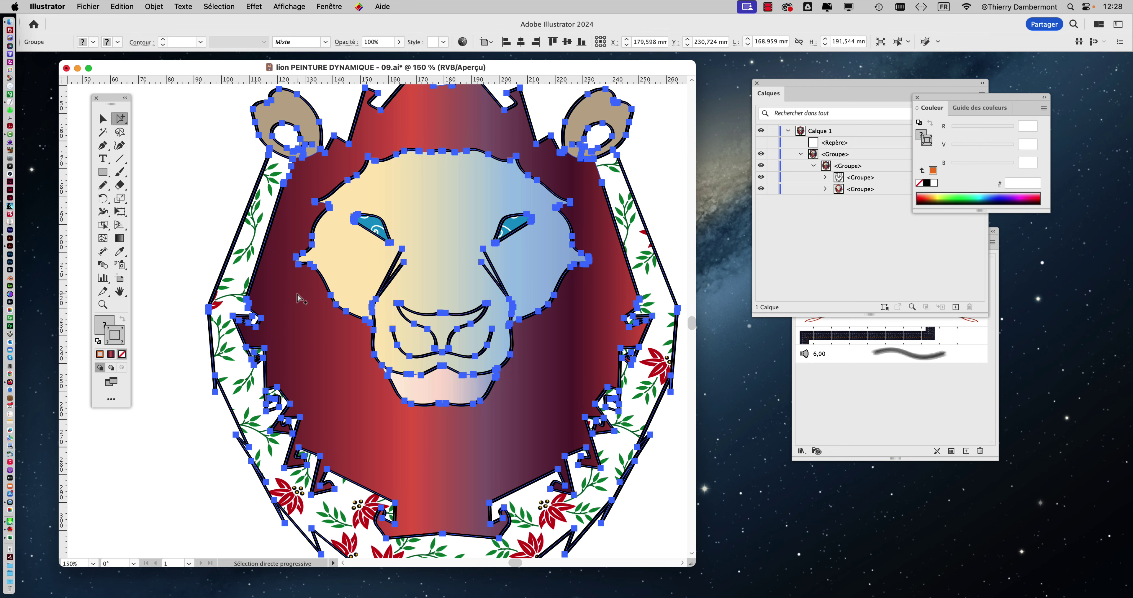
left_click(172, 208)
left_click(321, 175)
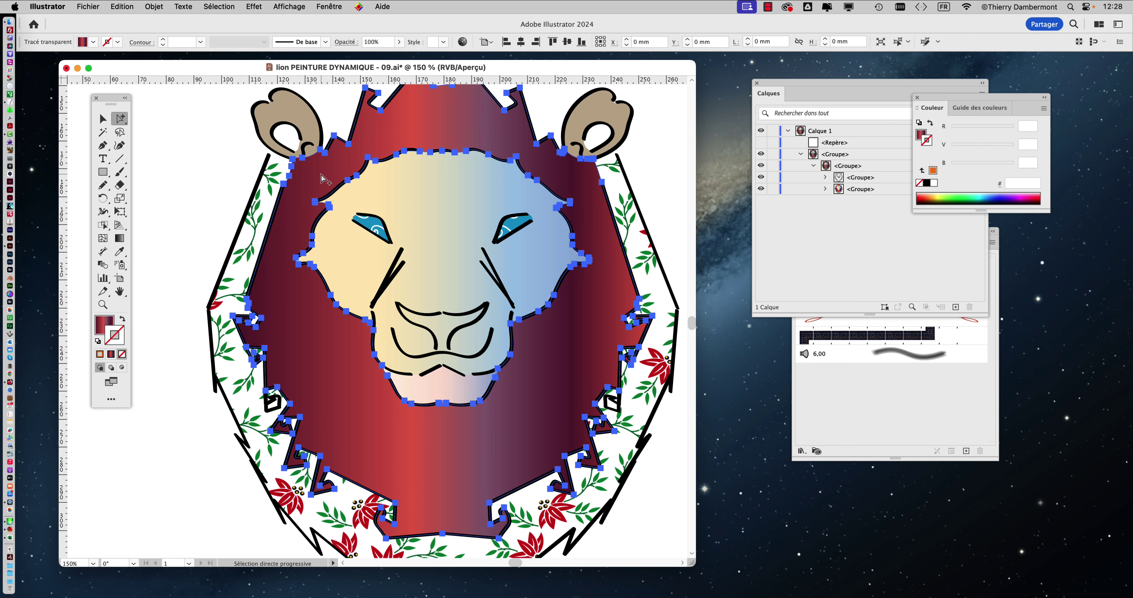
left_click(197, 156)
left_click(322, 175)
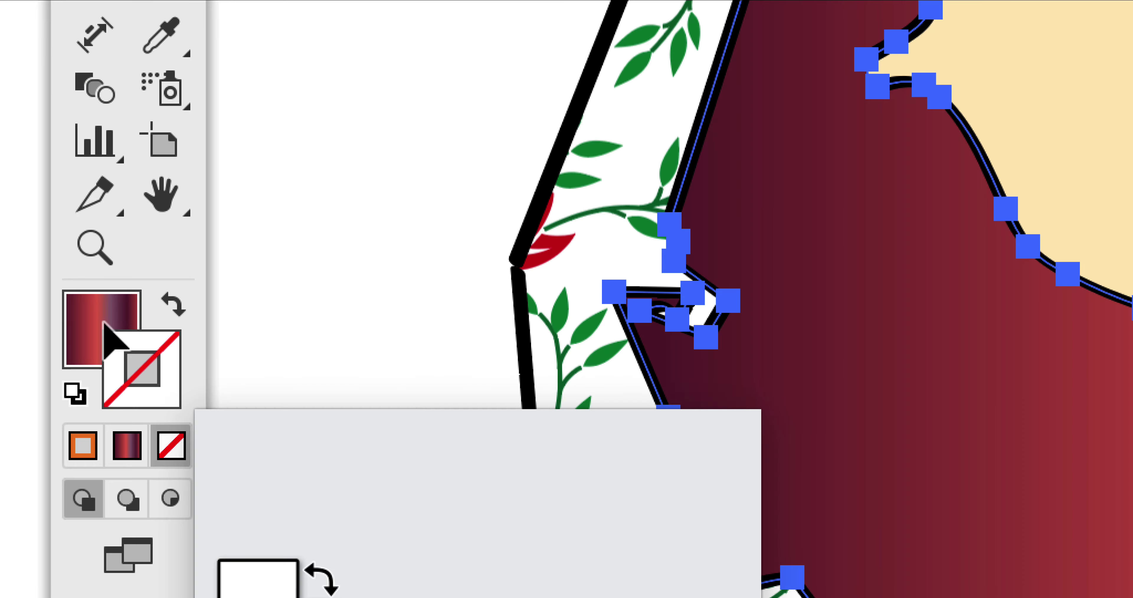
Make the mane's fill active and redraw its linear gradient at several diagonal angles with the Gradient tool.
left_click(107, 320)
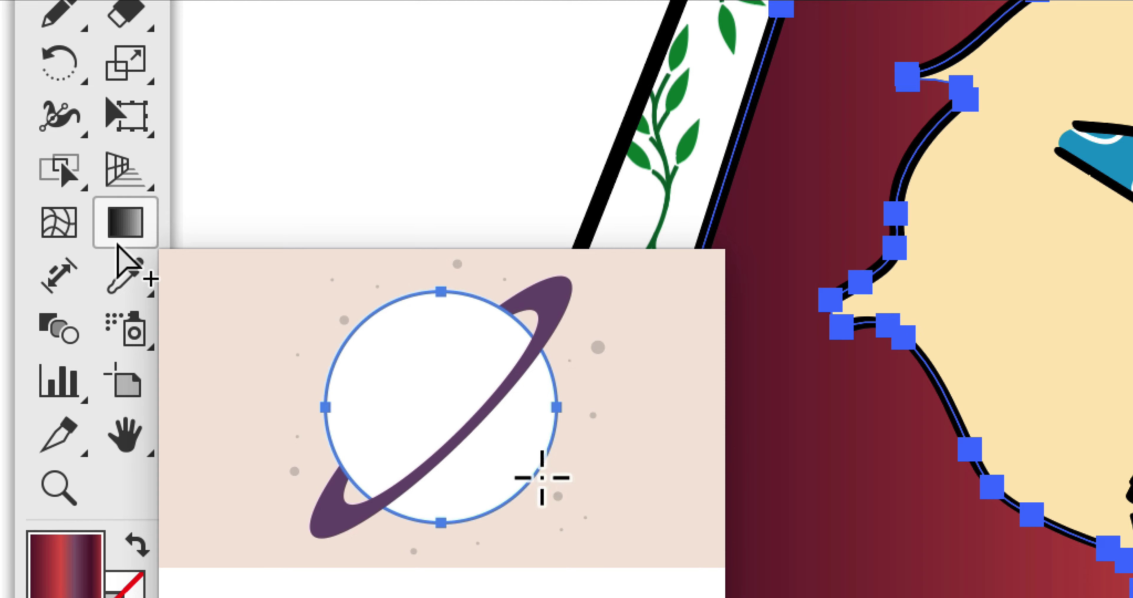
left_click(119, 241)
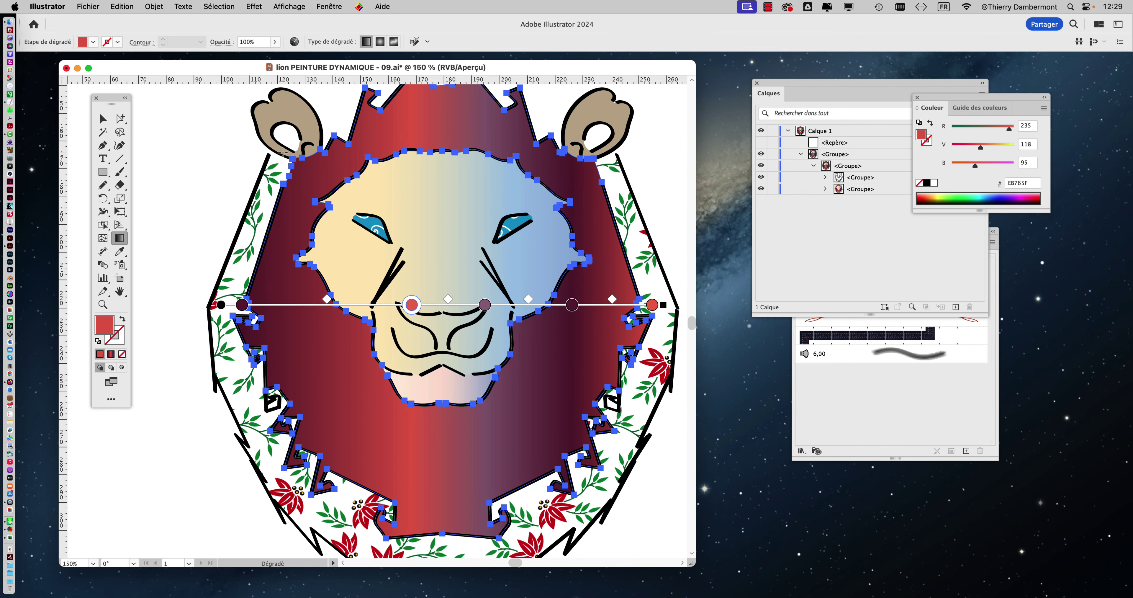
left_click_drag(283, 152, 570, 462)
left_click_drag(644, 266, 496, 320)
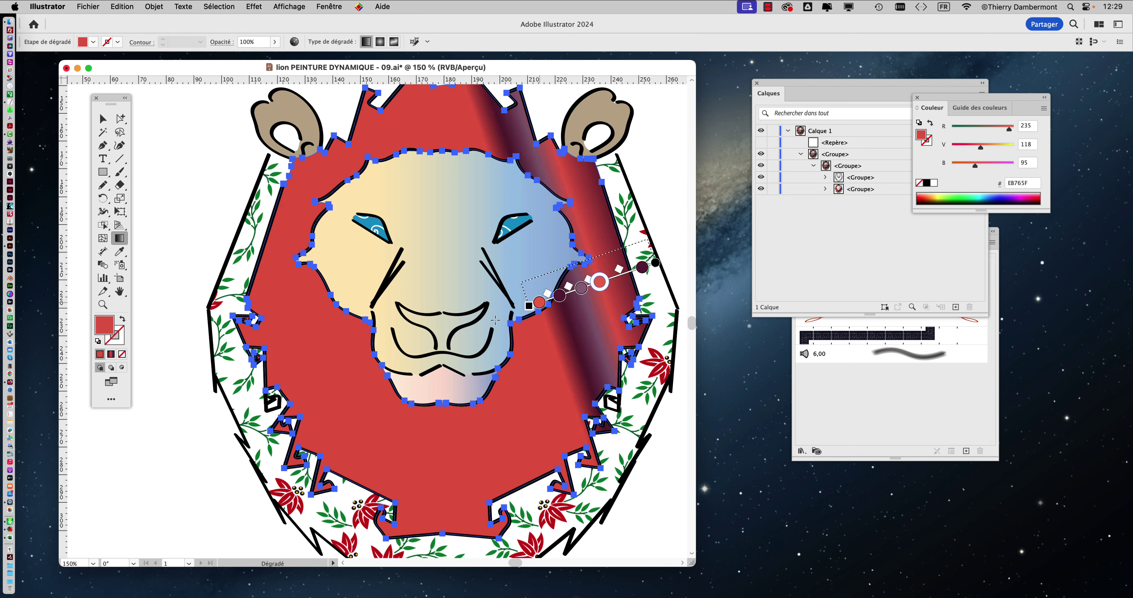
left_click_drag(644, 233, 205, 398)
left_click_drag(373, 127, 501, 492)
Redraw the mane's linear gradient vertically, horizontally, and again vertically from the crown down to the chin point.
scroll(502, 492, "down", 1)
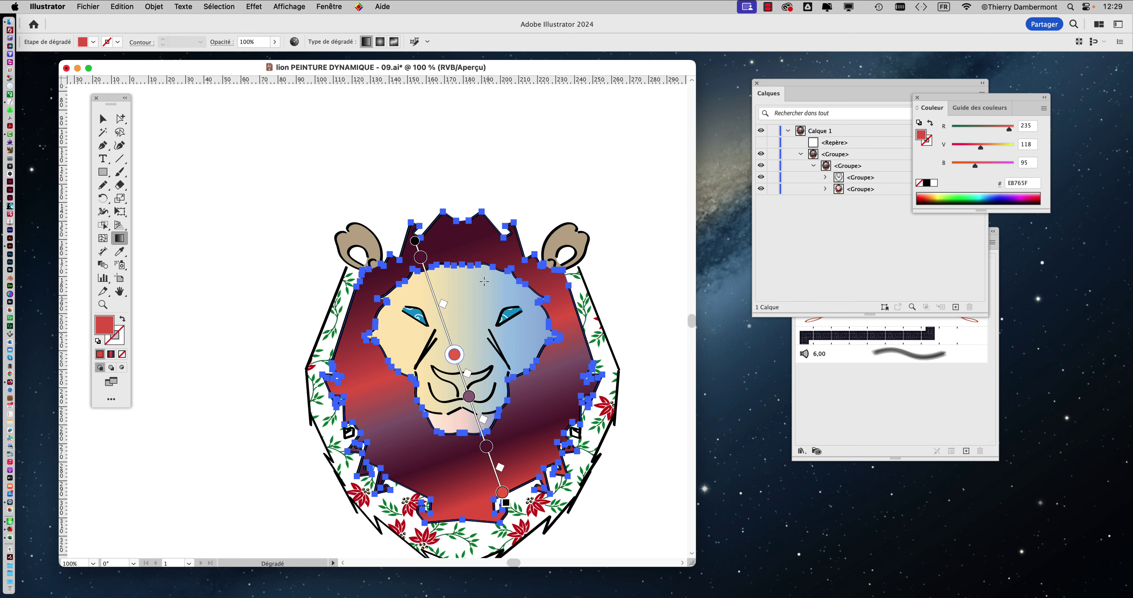
left_click_drag(465, 220, 466, 517)
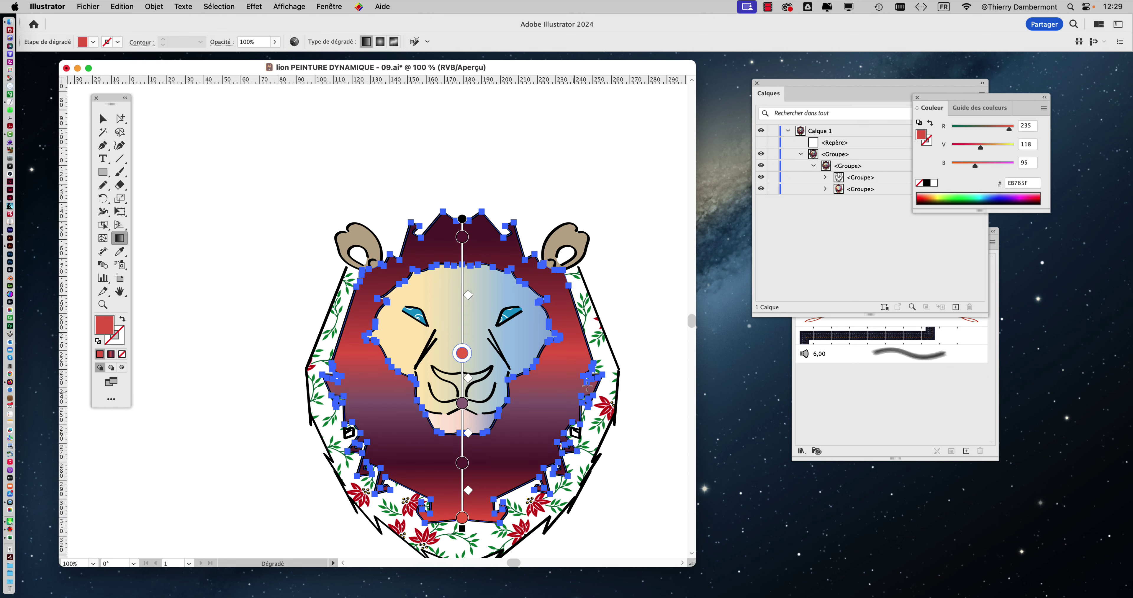
left_click_drag(606, 367, 307, 367)
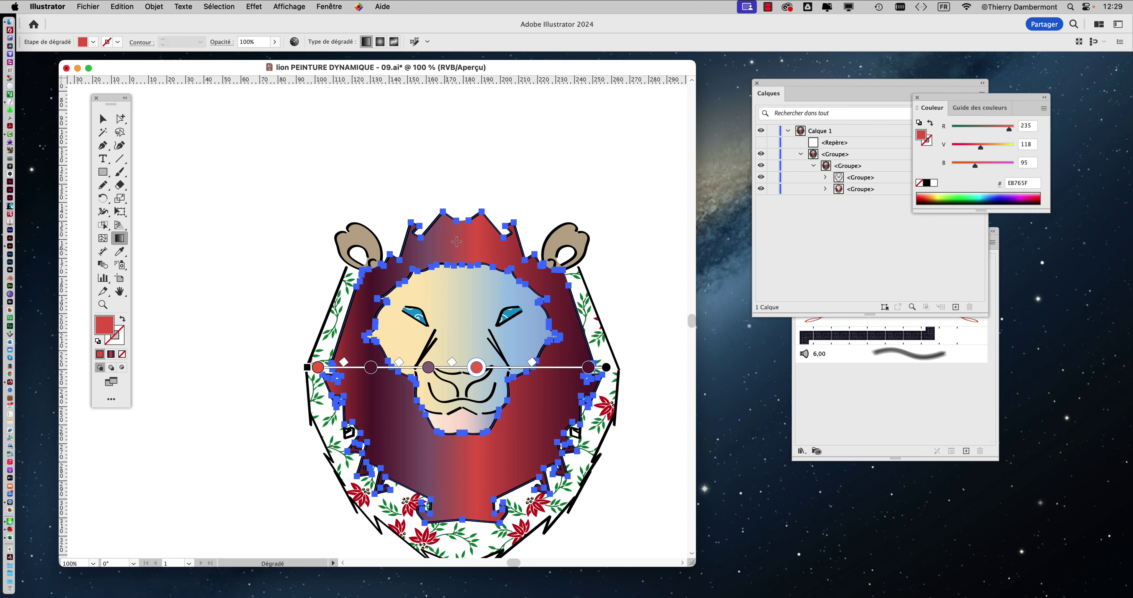
left_click_drag(461, 224, 462, 542)
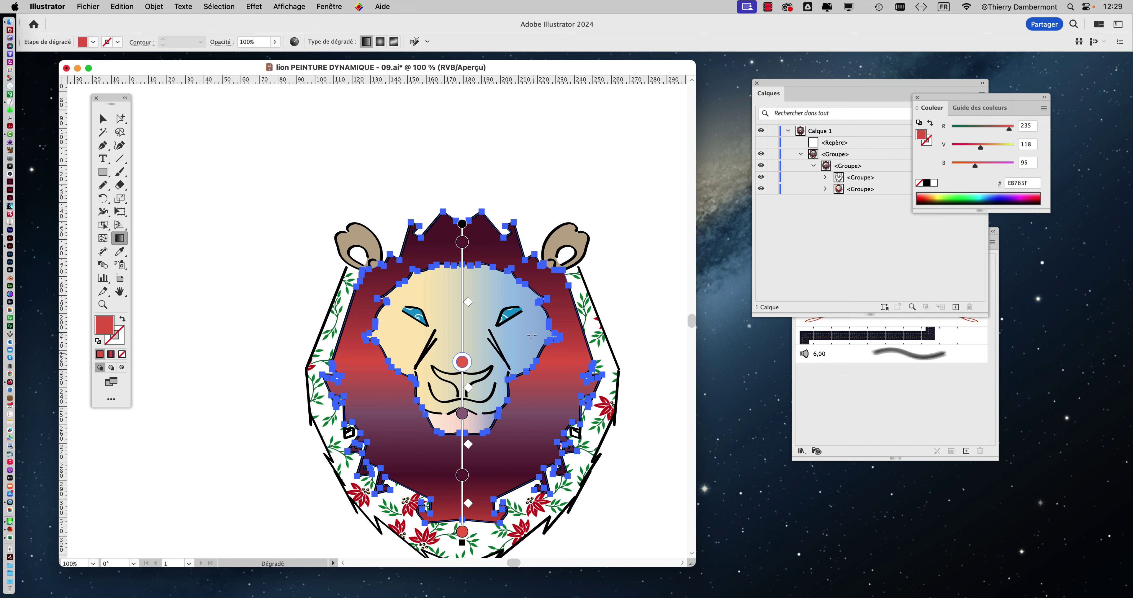
left_click_drag(412, 301, 369, 217)
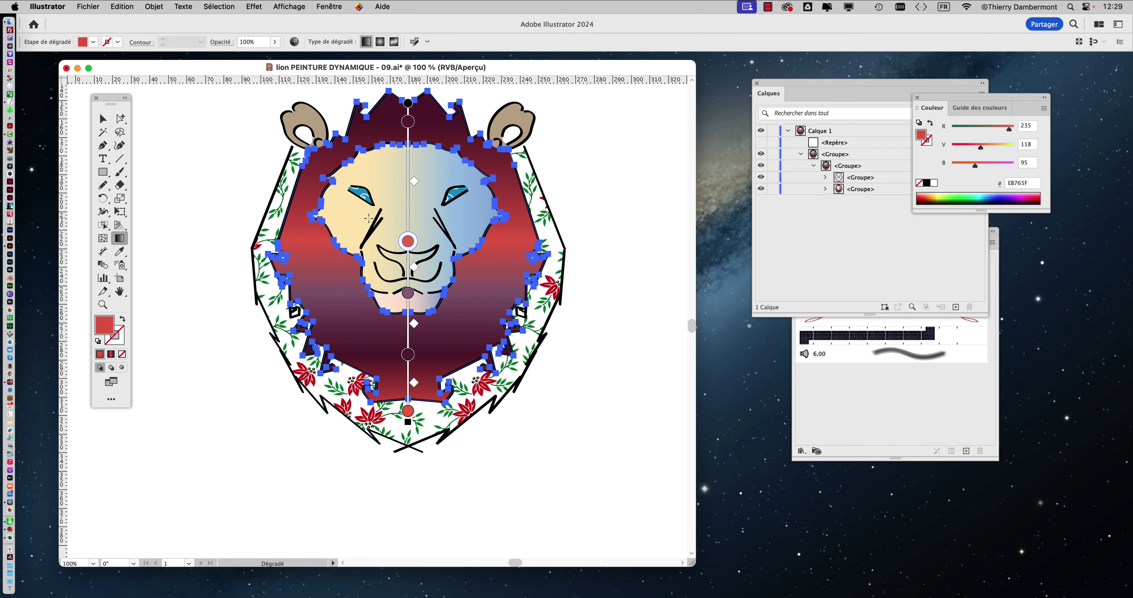
Change the mane's gradient type to radial.
left_click(322, 8)
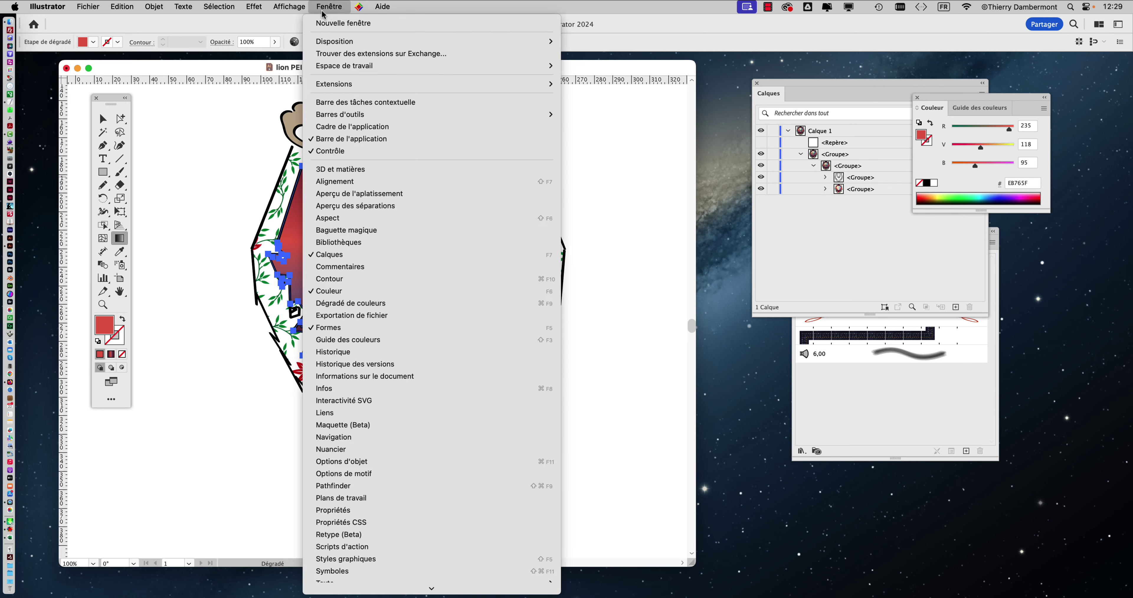
left_click(598, 51)
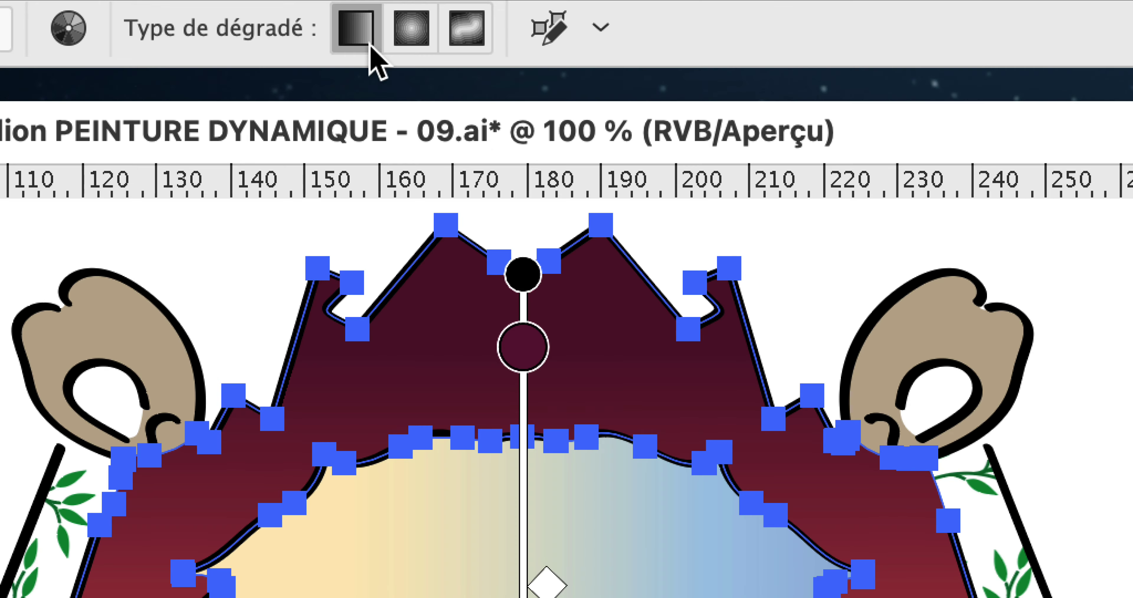
left_click(408, 41)
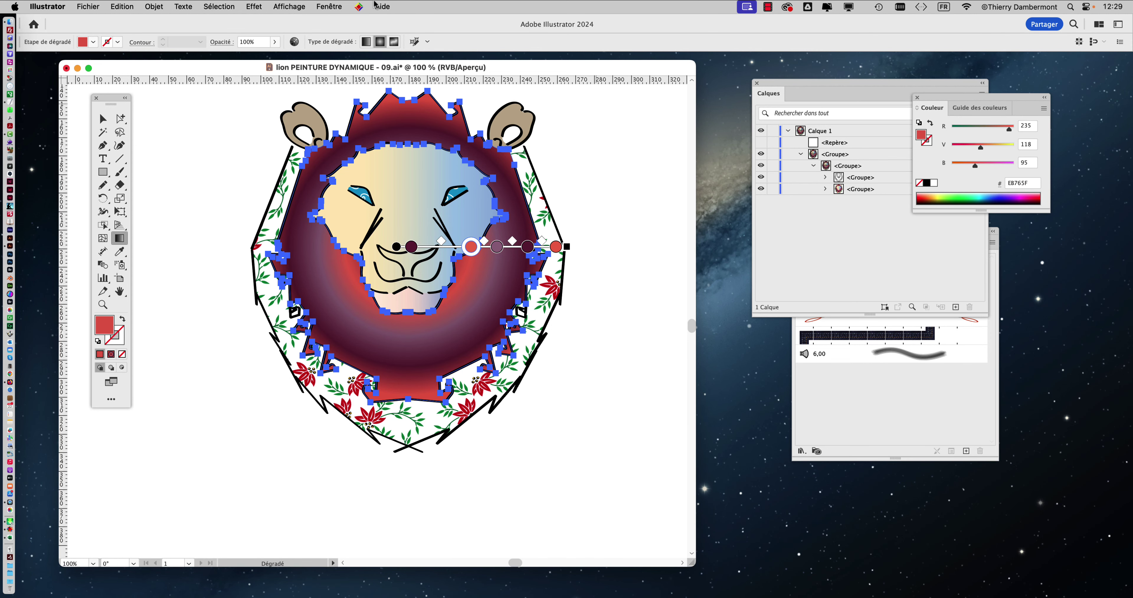
Show the Gradient (Dégradé) panel, shrink it and place it beside the lion's head.
left_click(329, 7)
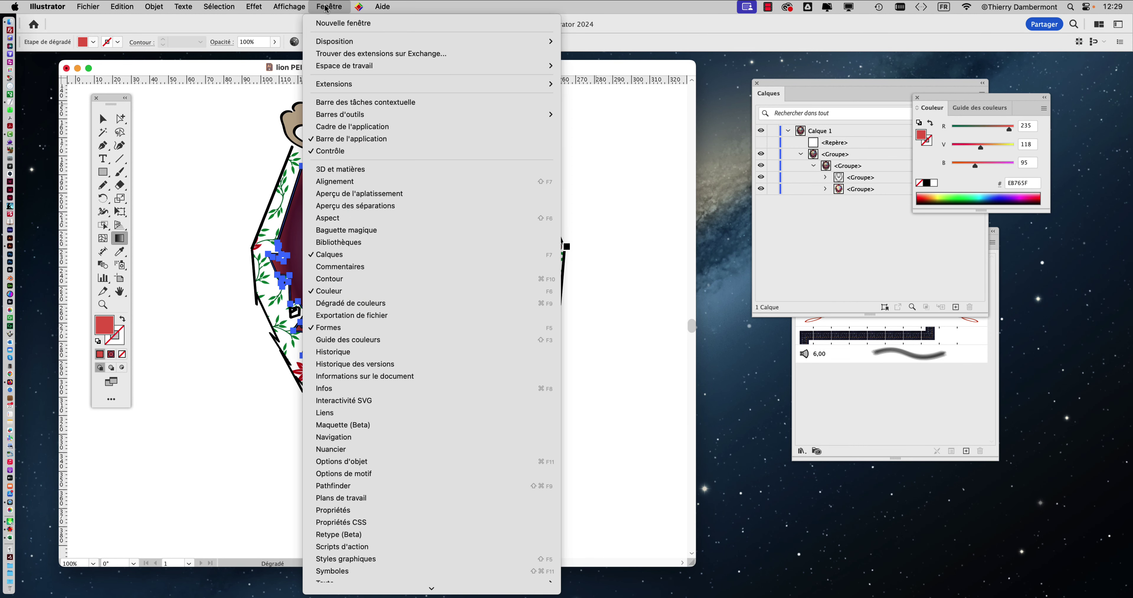
left_click(385, 304)
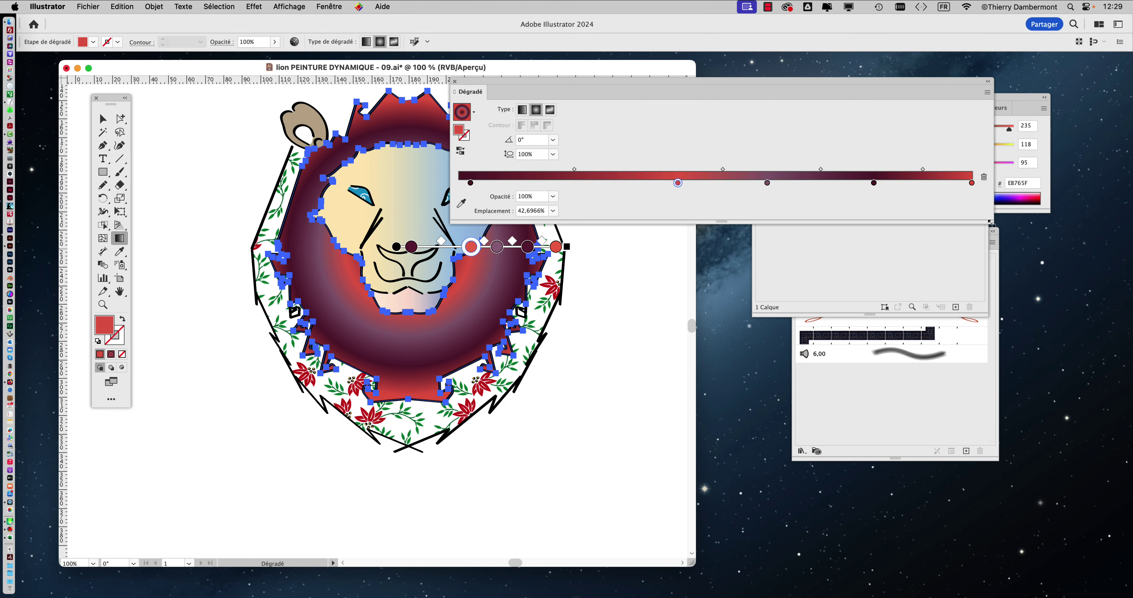
left_click_drag(990, 222, 638, 226)
left_click_drag(556, 97, 650, 167)
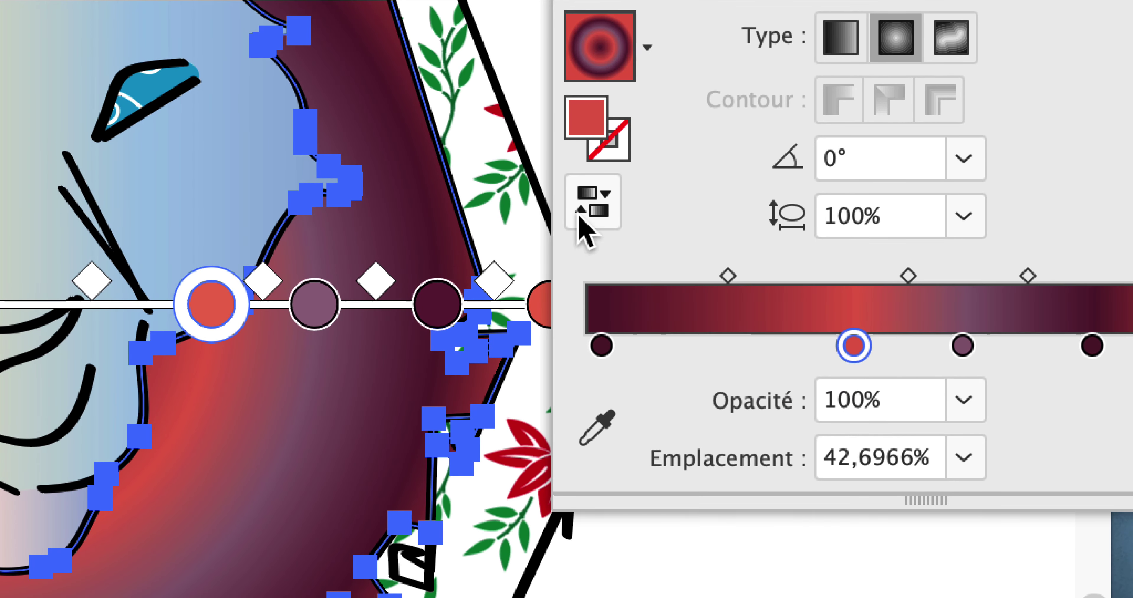
Reverse the colour order of the mane's radial gradient.
left_click(323, 352)
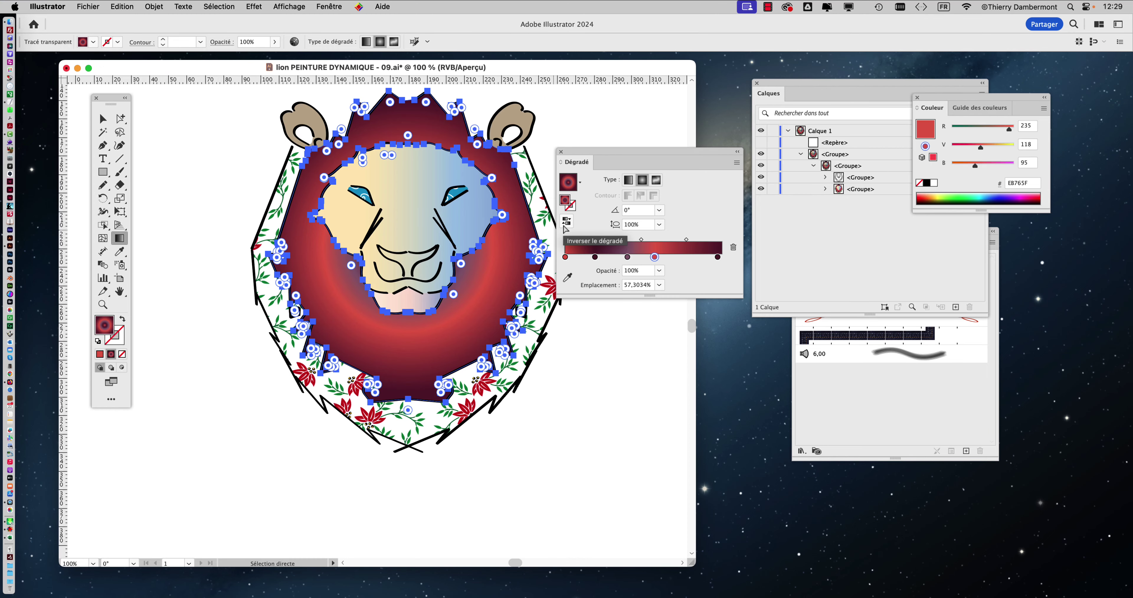
left_click(590, 221)
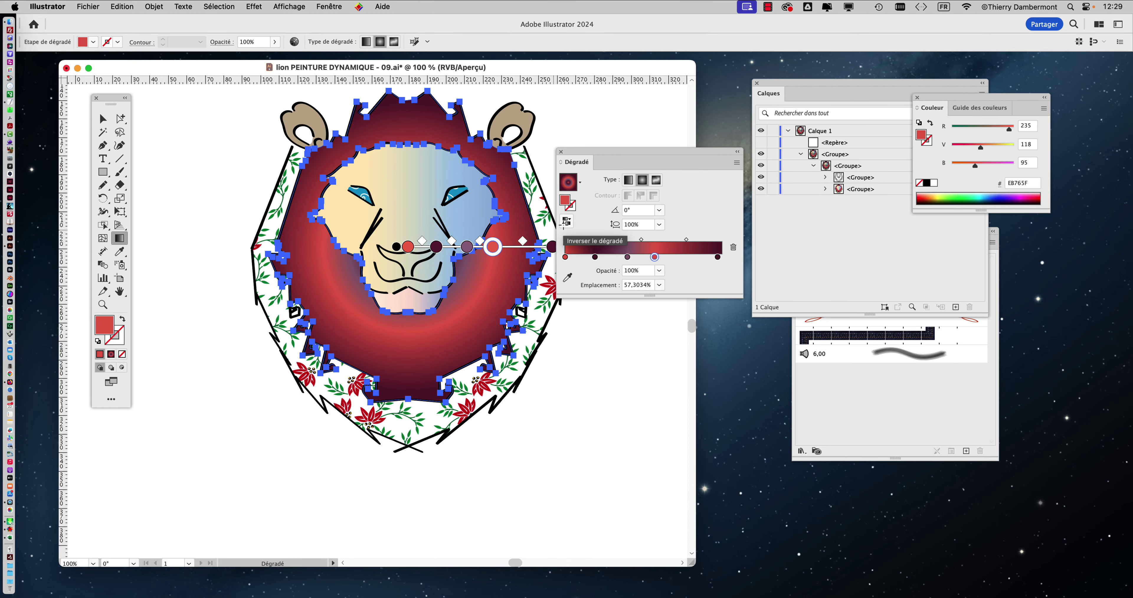
left_click(566, 221)
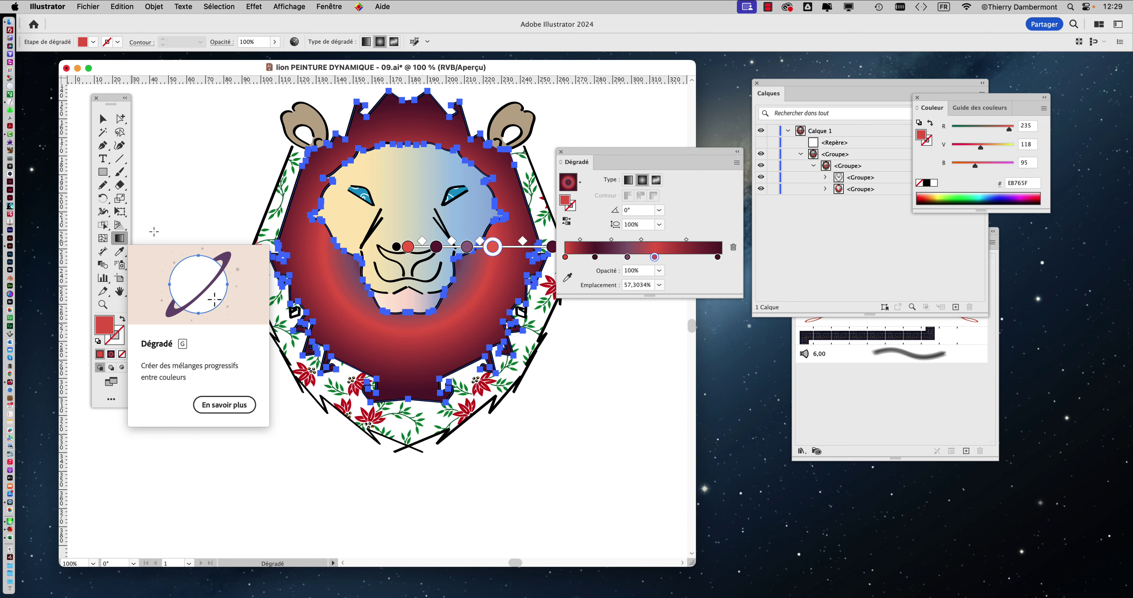
Redraw the mane's radial gradient outward from the face in different directions and hide the gradient annotator.
left_click_drag(625, 152, 693, 153)
left_click_drag(395, 234, 545, 113)
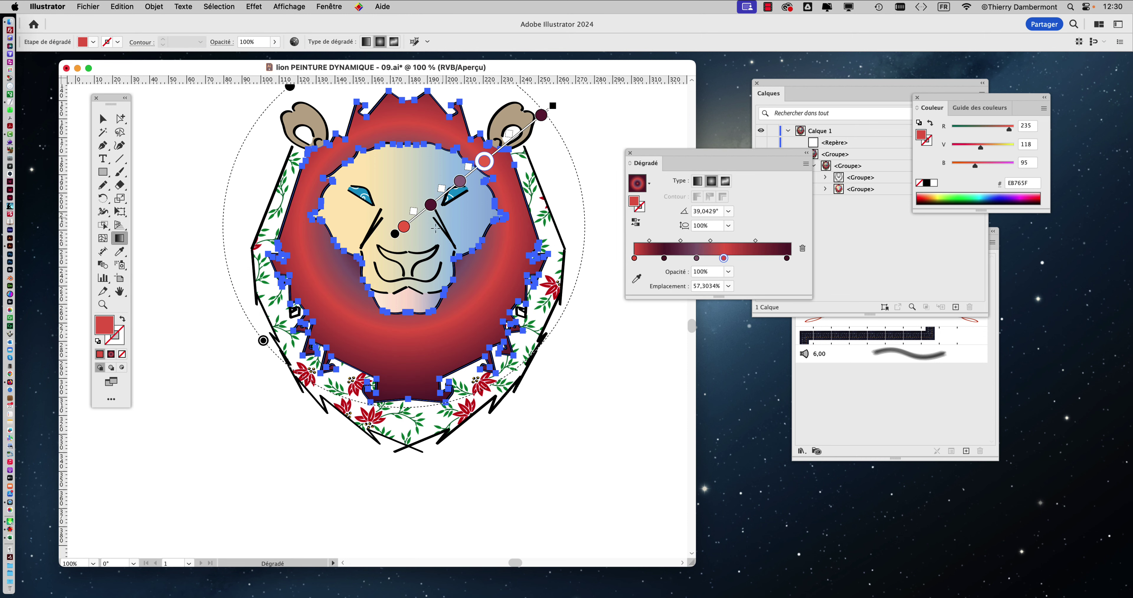
left_click_drag(397, 199, 445, 397)
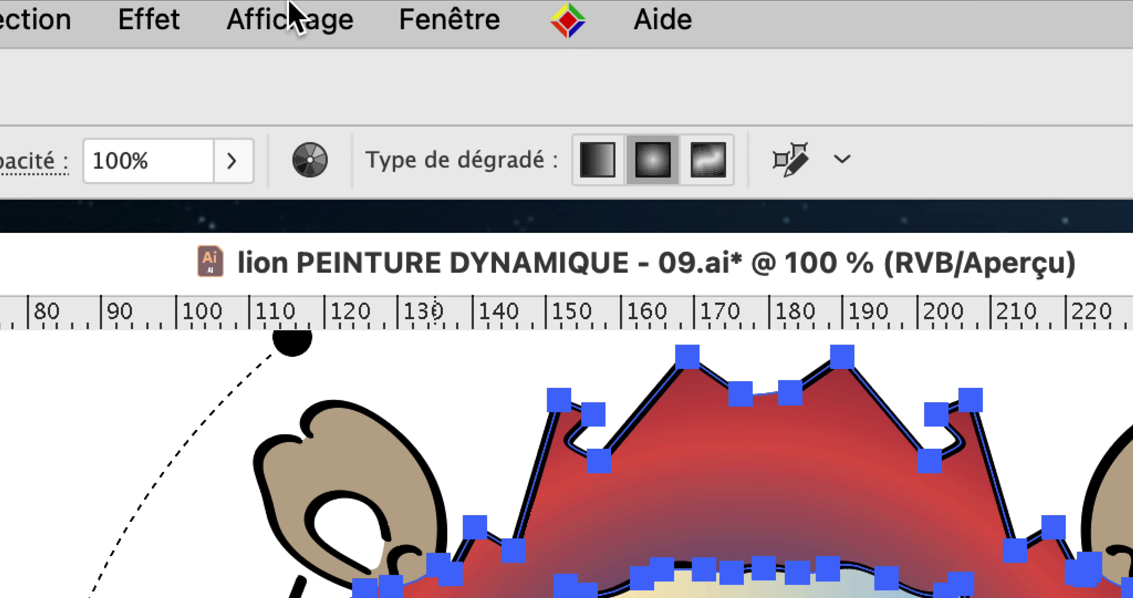
left_click(291, 11)
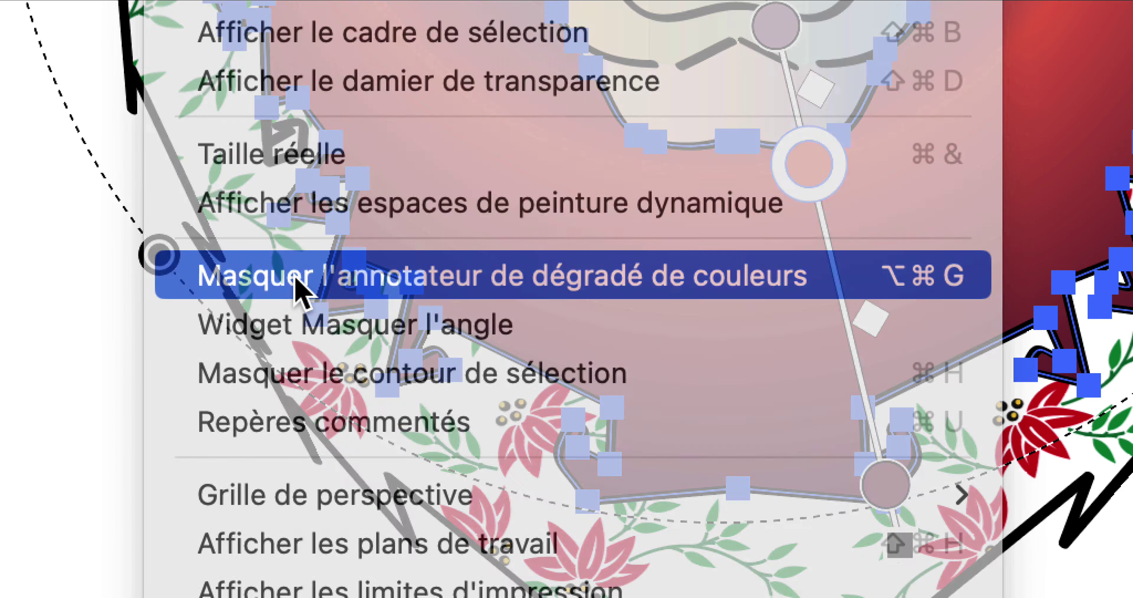
left_click(300, 288)
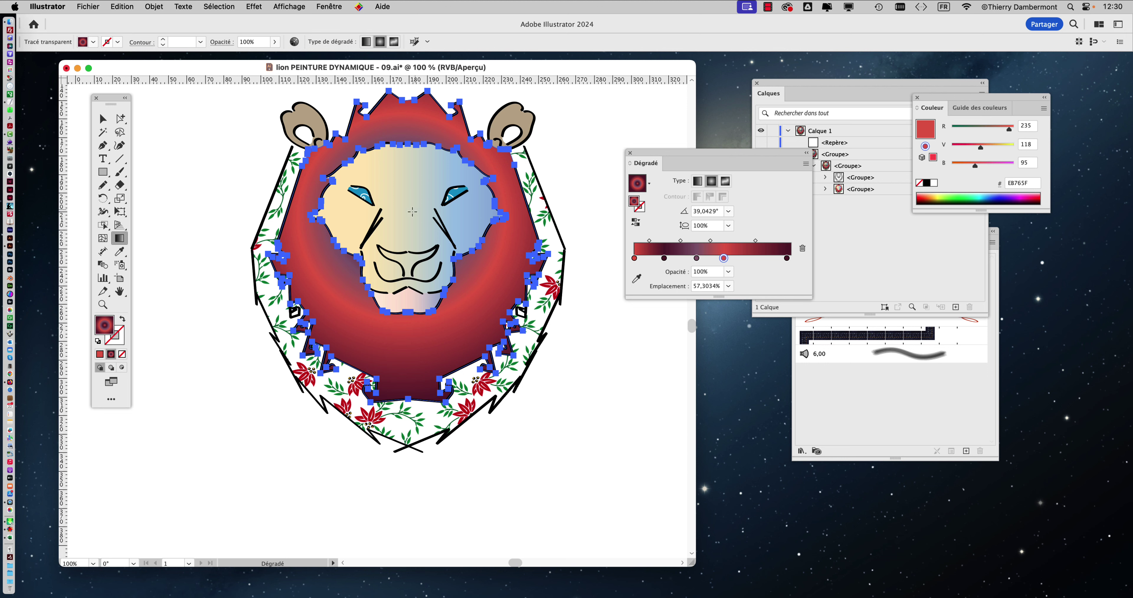
Redraw the radial gradient diagonally from the centre of the face and reverse its colours.
left_click_drag(412, 211, 489, 316)
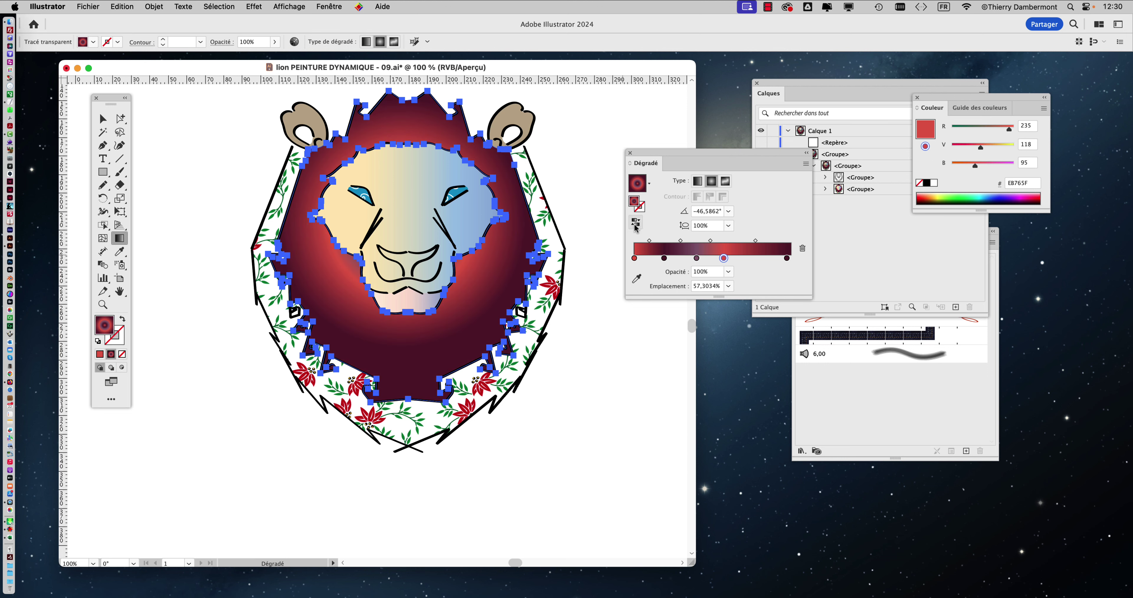
left_click(635, 223)
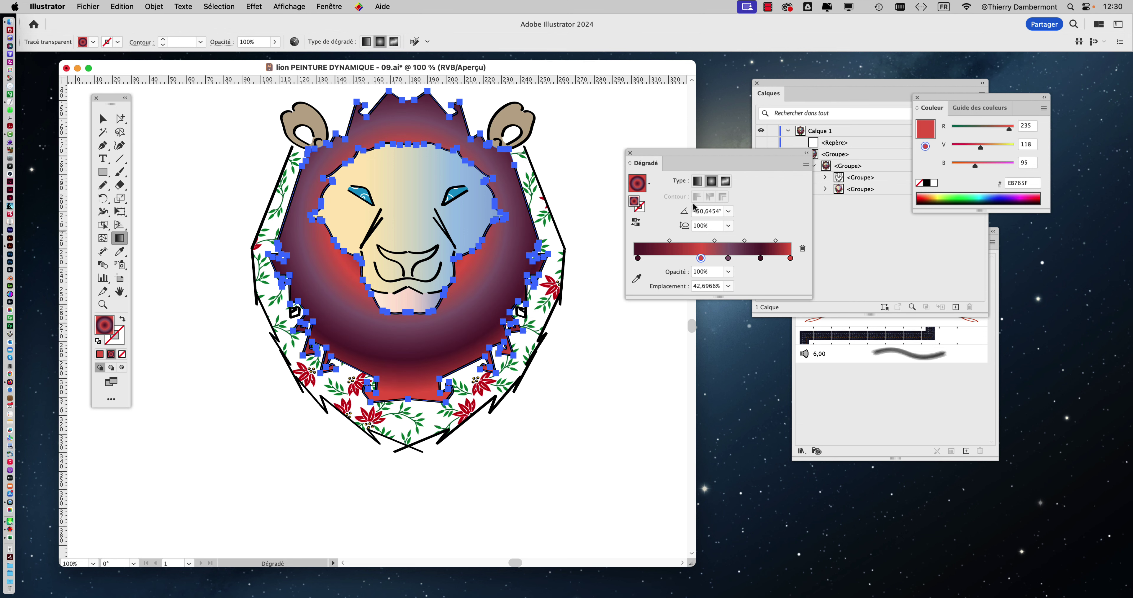
Switch the mane's gradient to linear and redraw it vertically from the base up to the forehead at 90°.
left_click(698, 181)
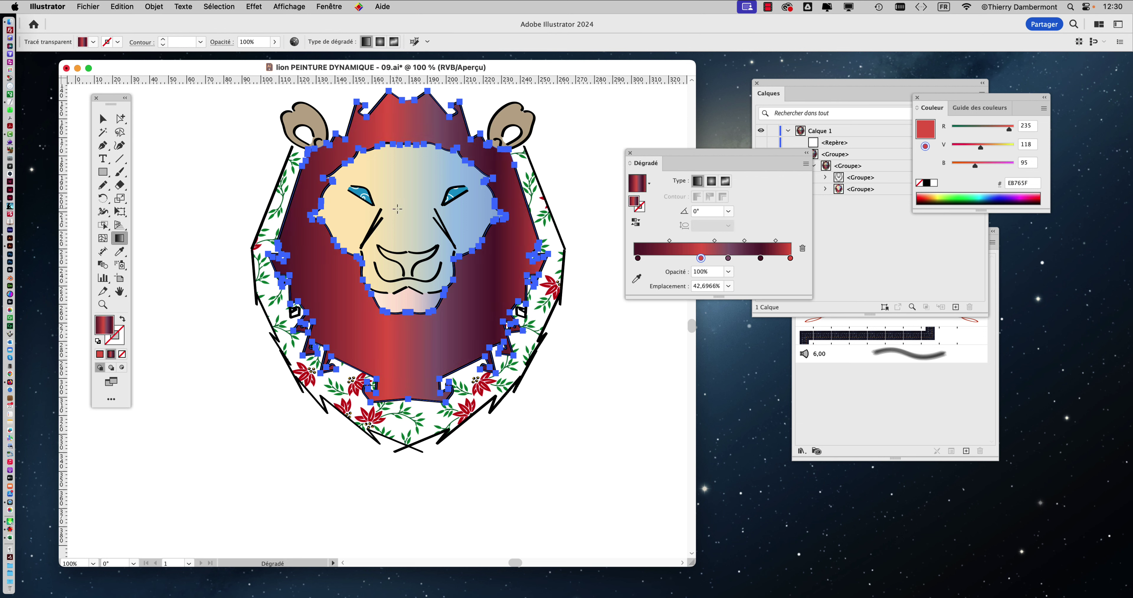
left_click_drag(397, 209, 562, 216)
left_click_drag(413, 128, 401, 412)
left_click_drag(399, 137, 451, 423)
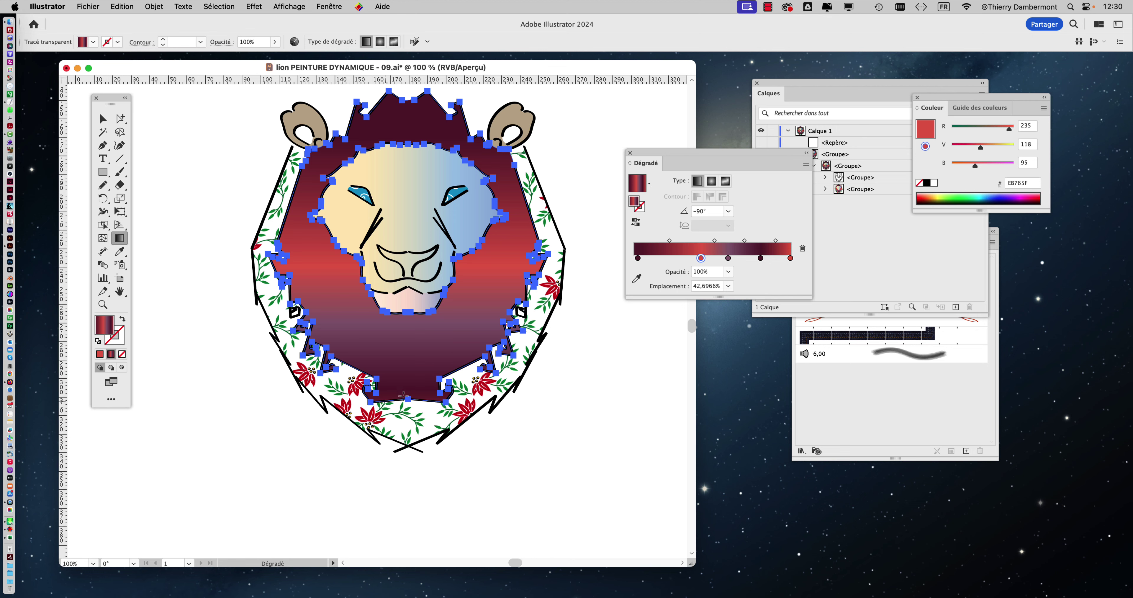
left_click_drag(404, 395, 407, 141)
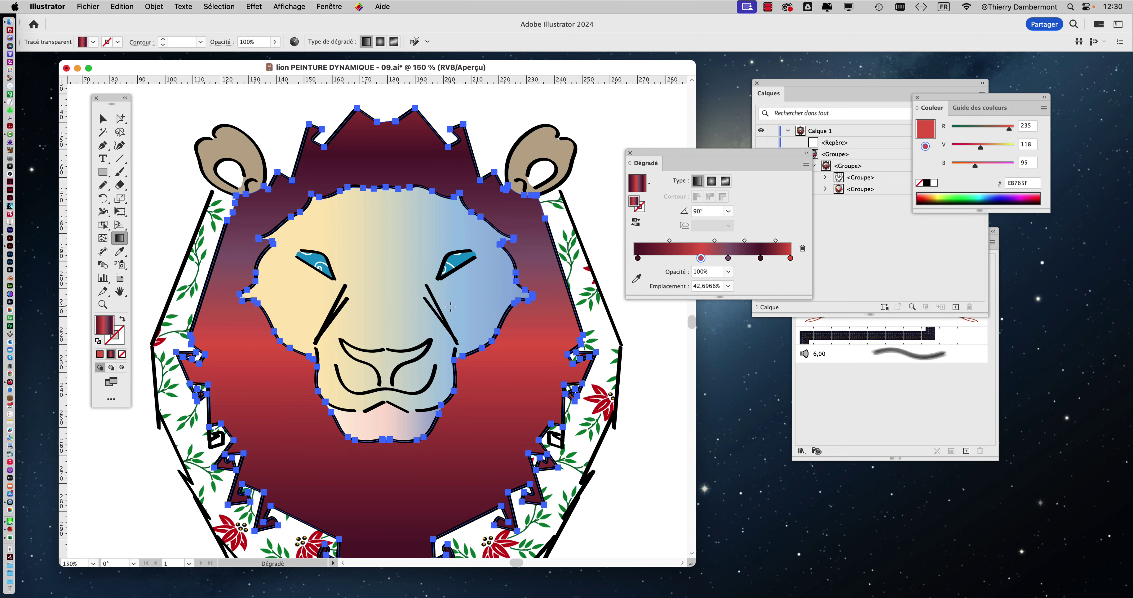
Save the lion document.
left_click_drag(450, 307, 448, 299)
left_click_drag(433, 221, 420, 175)
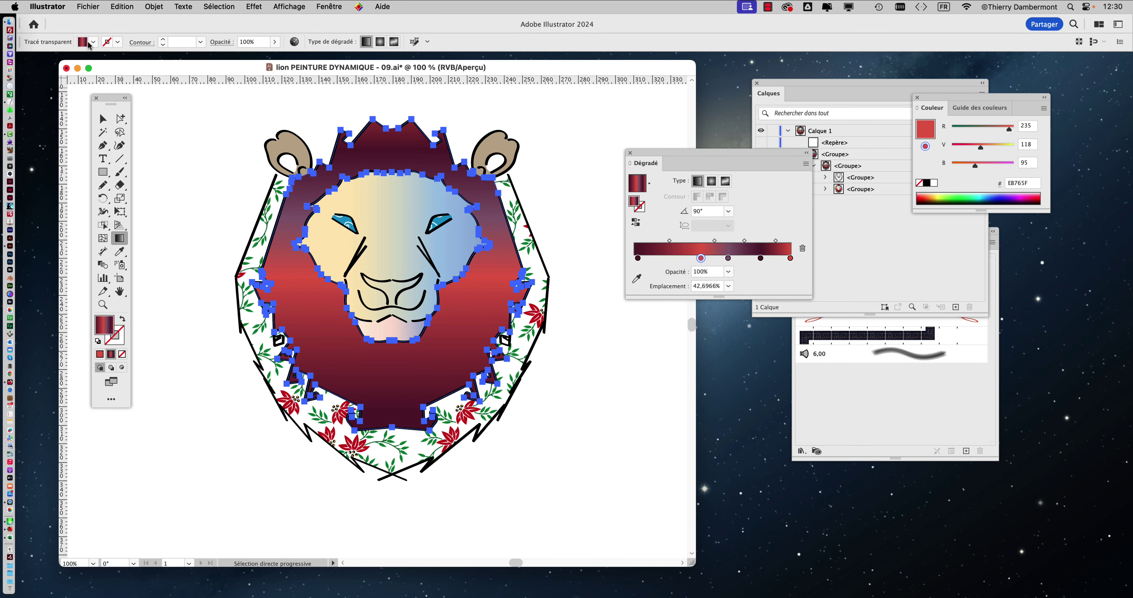
left_click(88, 6)
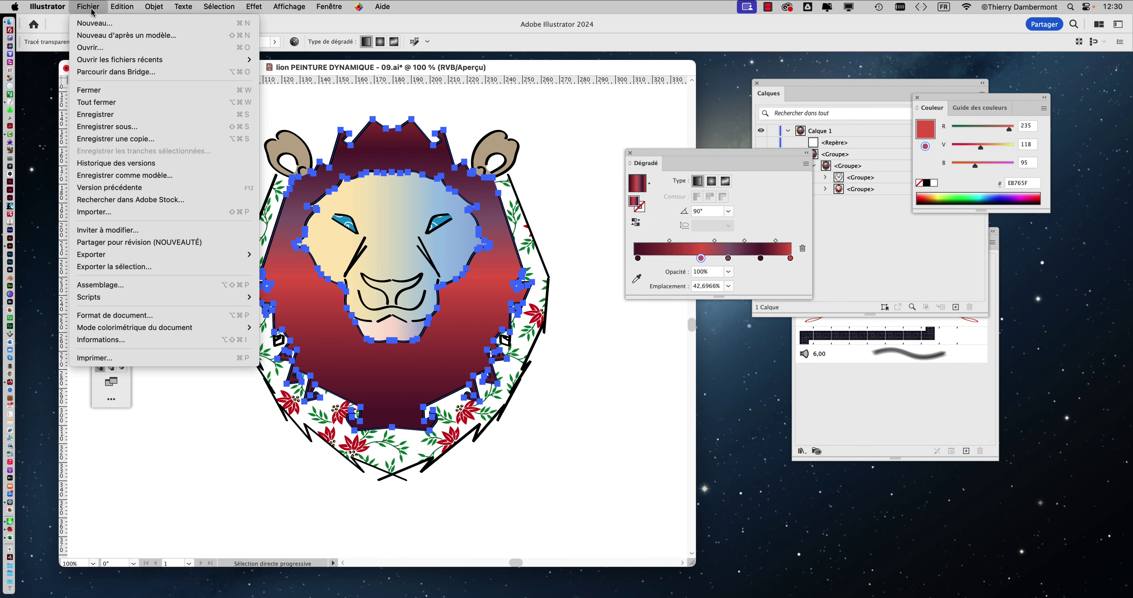
left_click(106, 115)
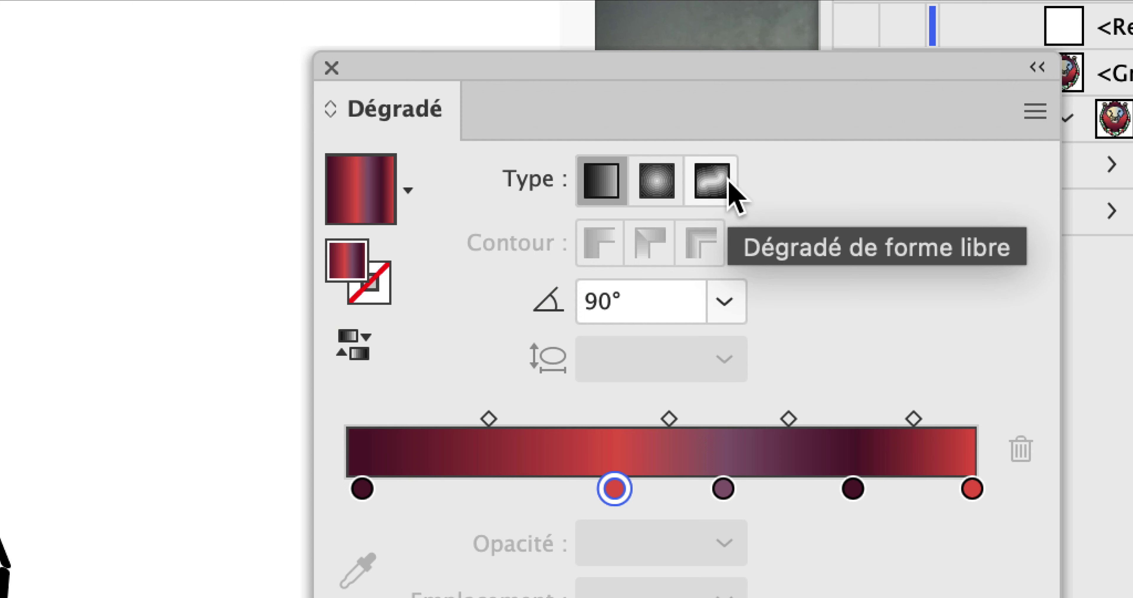
Change the mane's fill to a freeform gradient in Points mode.
left_click(728, 183)
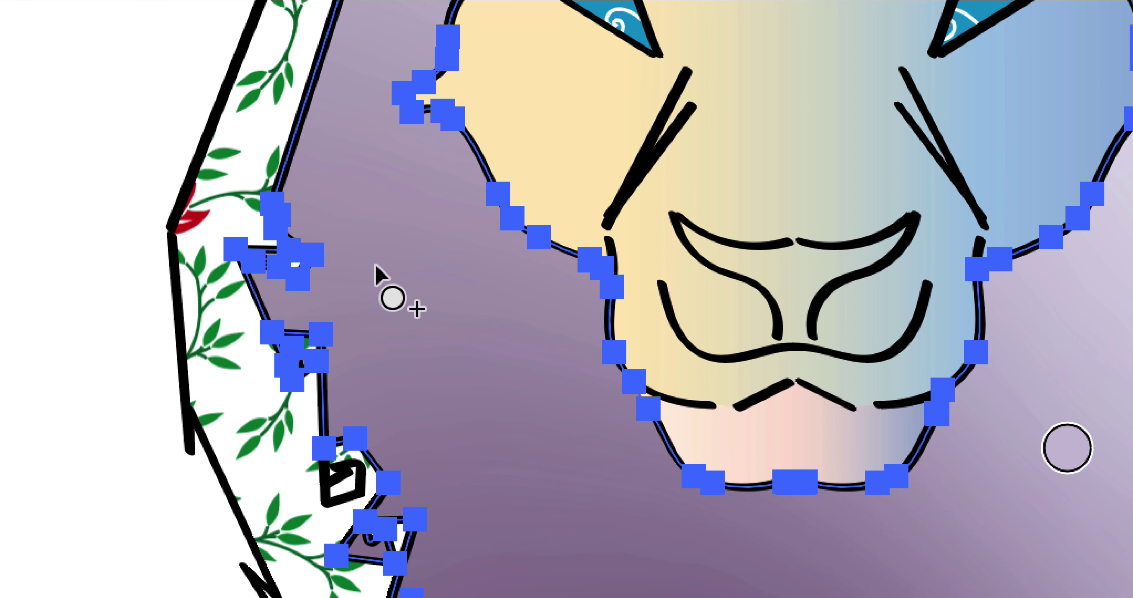
left_click(63, 440)
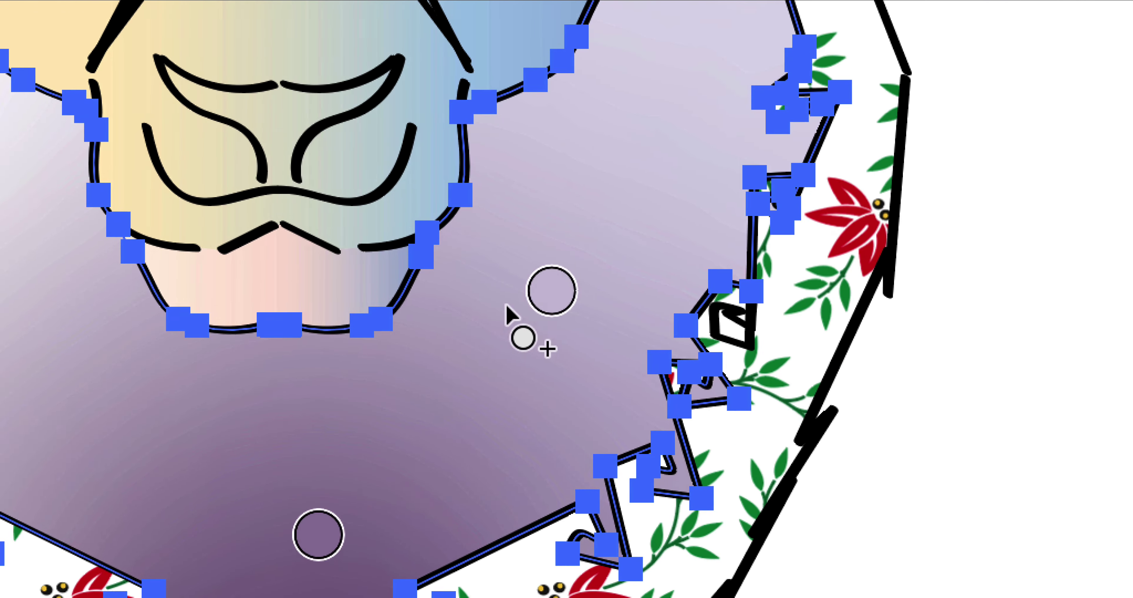
left_click(512, 301)
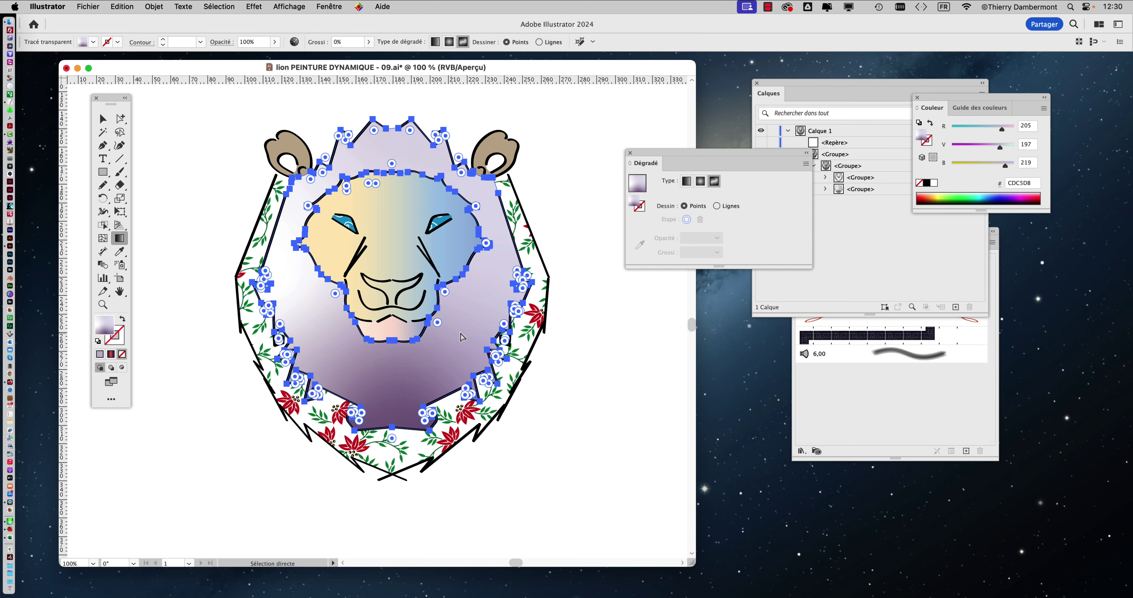
Display the Swatches panel beside the lion, try a dark magenta swatch on the whole mane and undo it.
left_click(316, 5)
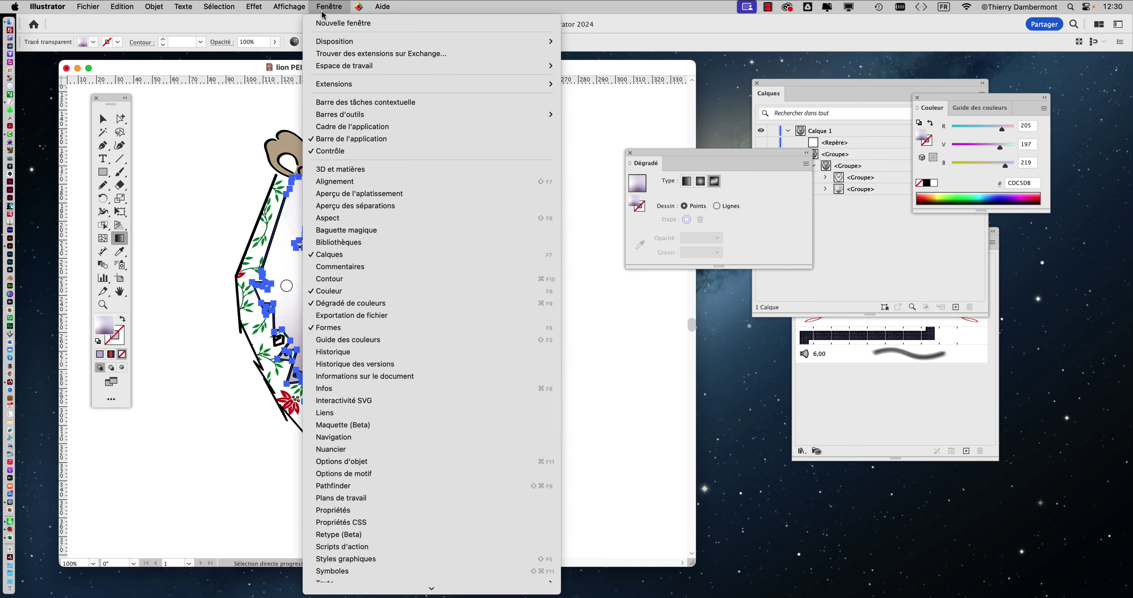
left_click(357, 449)
left_click_drag(807, 234, 547, 85)
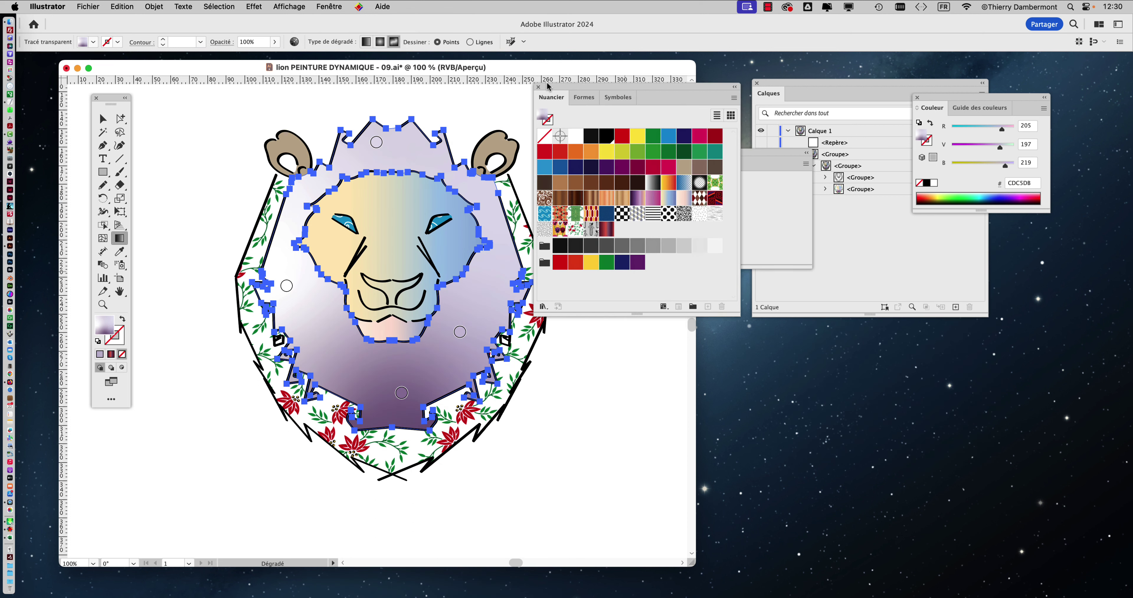
left_click(634, 163)
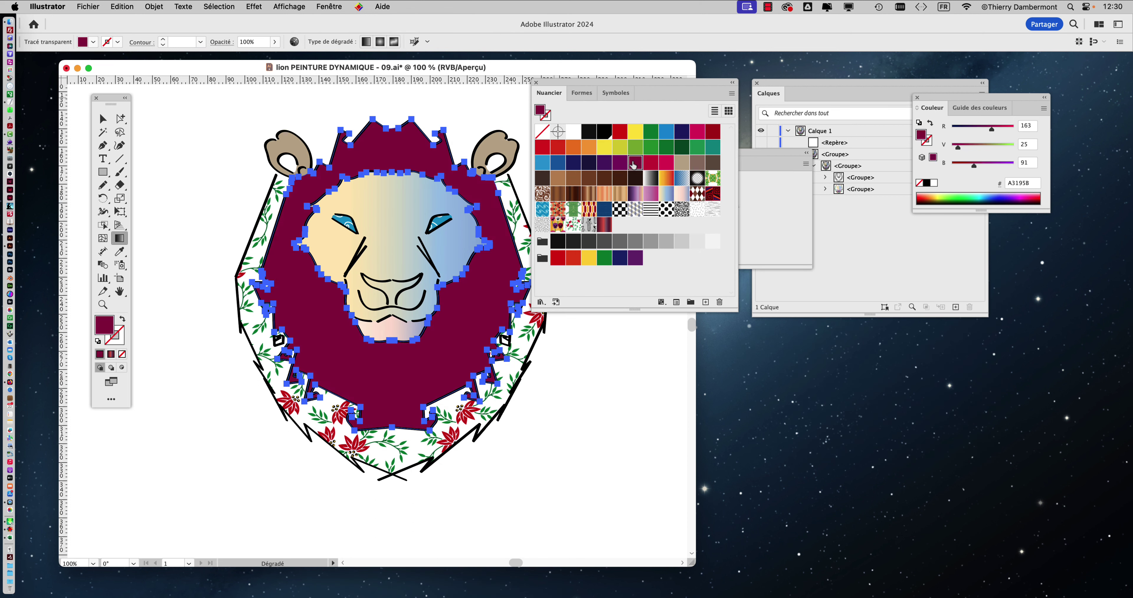
key("super+z")
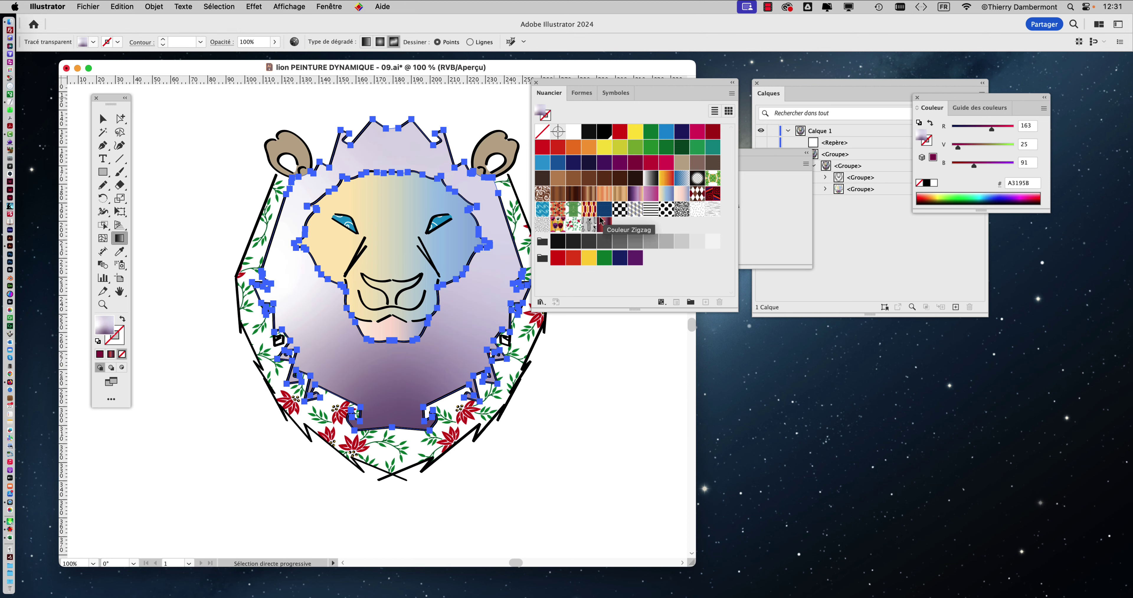
Colour the mane's freeform gradient points from swatches: green beside the chin's right side, beige C=25 M=25 J=40 N=0 at the base.
left_click(459, 333)
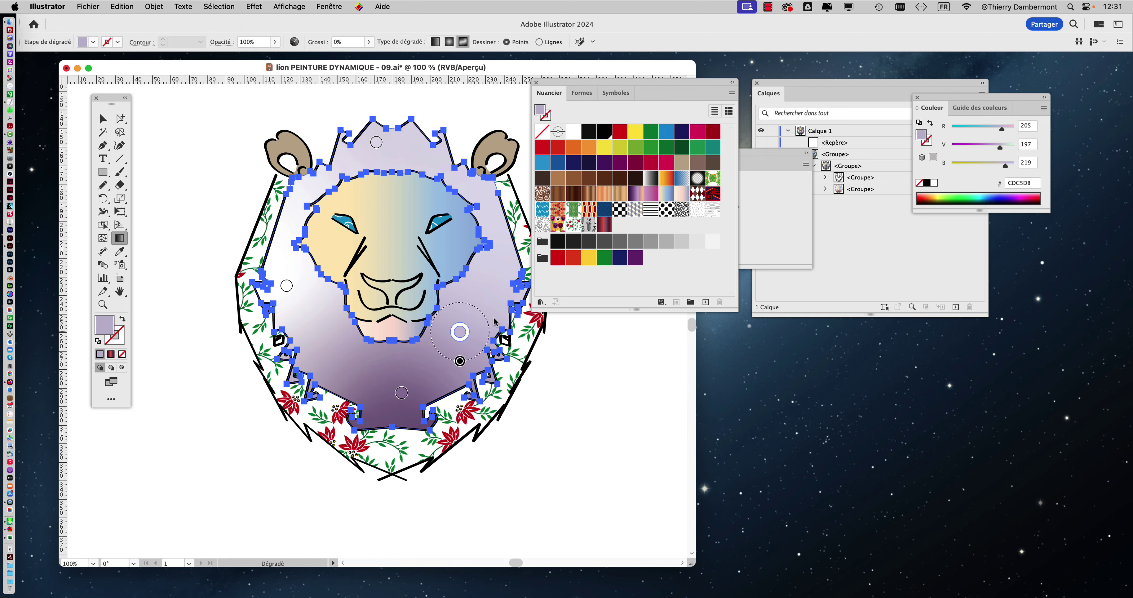
left_click_drag(667, 151, 460, 332)
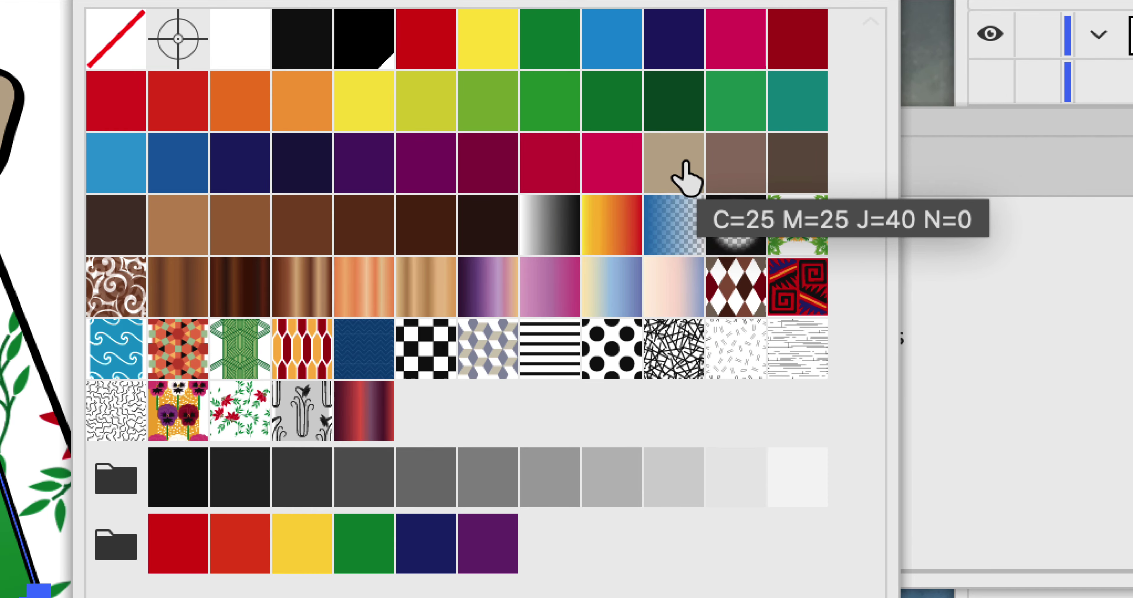
left_click_drag(684, 165, 454, 342)
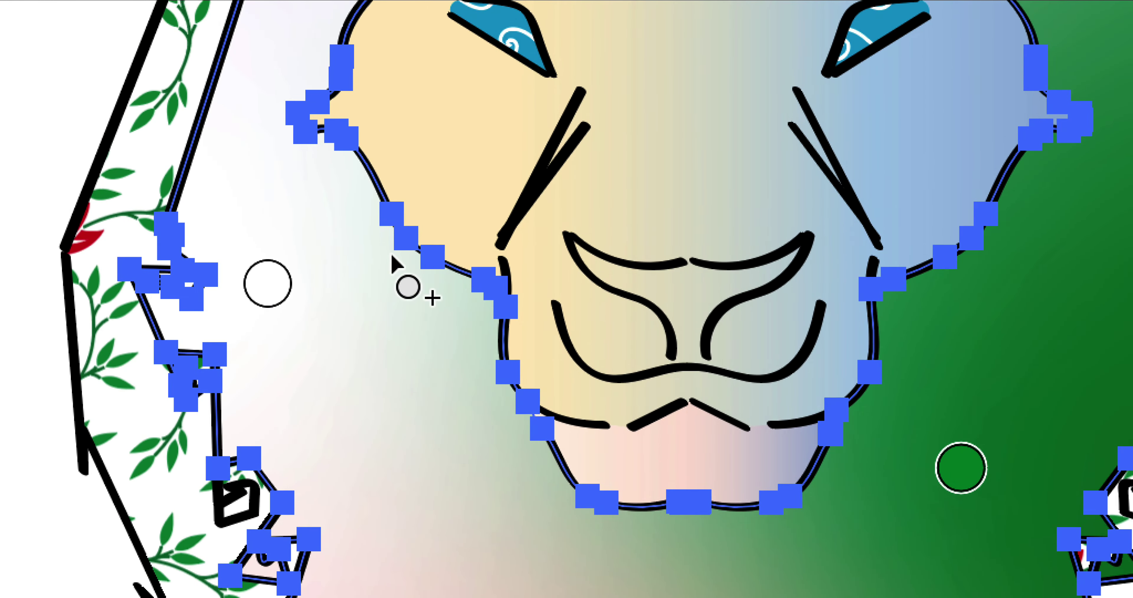
Move the beige gradient point up and left from the mane's base and delete the white point at its left side.
left_click_drag(458, 345, 409, 315)
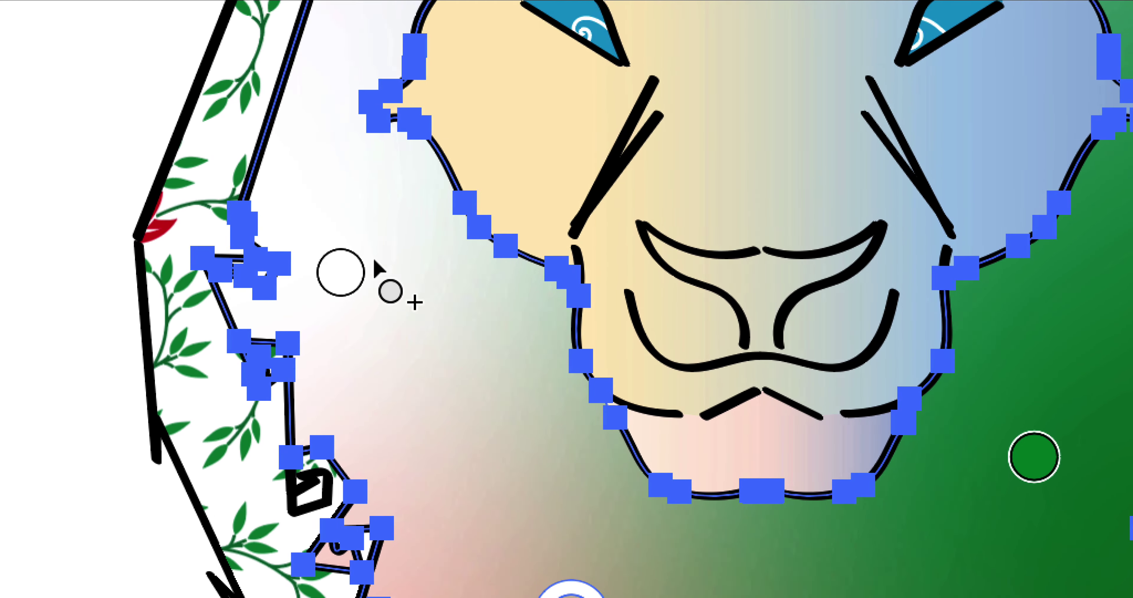
mouse_move(341, 273)
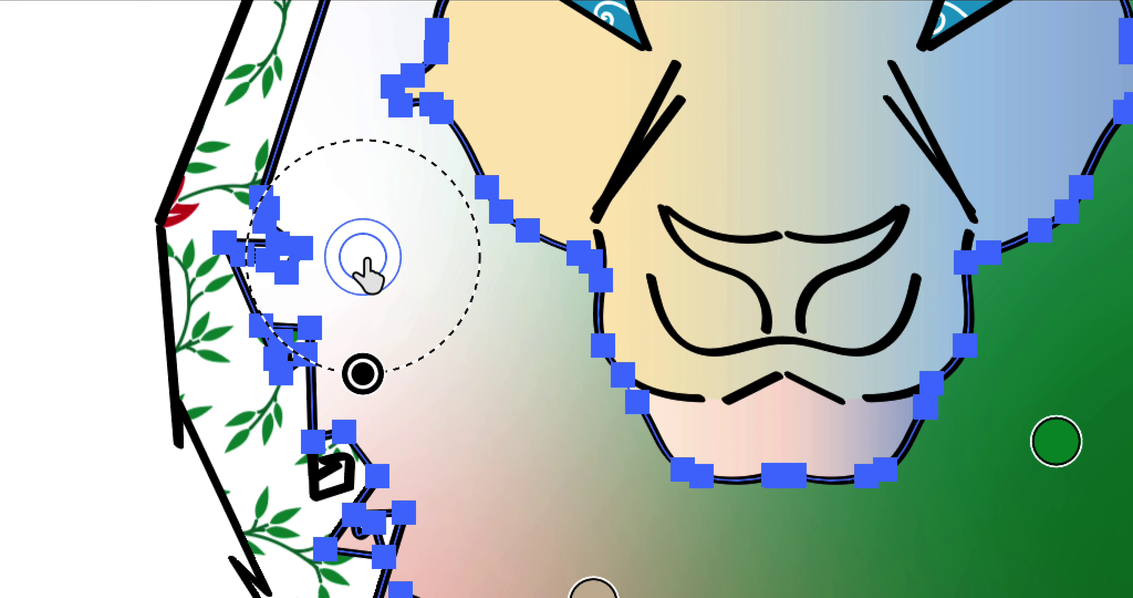
key("Delete")
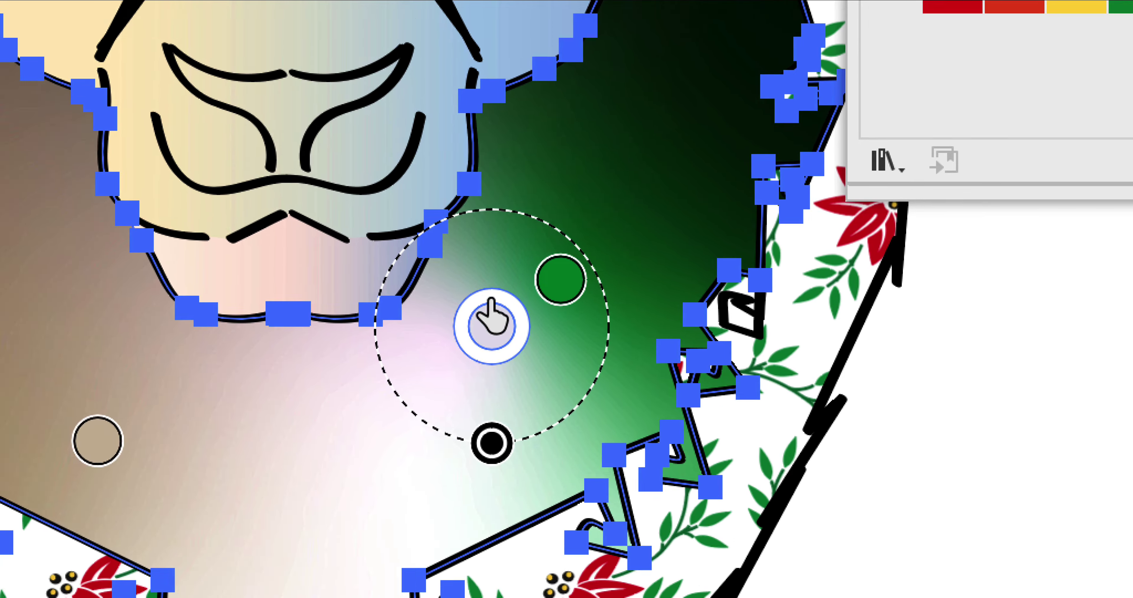
Reposition the pale lavender point over the left of the face and the beige point at the mane's lower left, and deselect the mane.
left_click_drag(448, 334, 505, 249)
left_click_drag(554, 222, 324, 306)
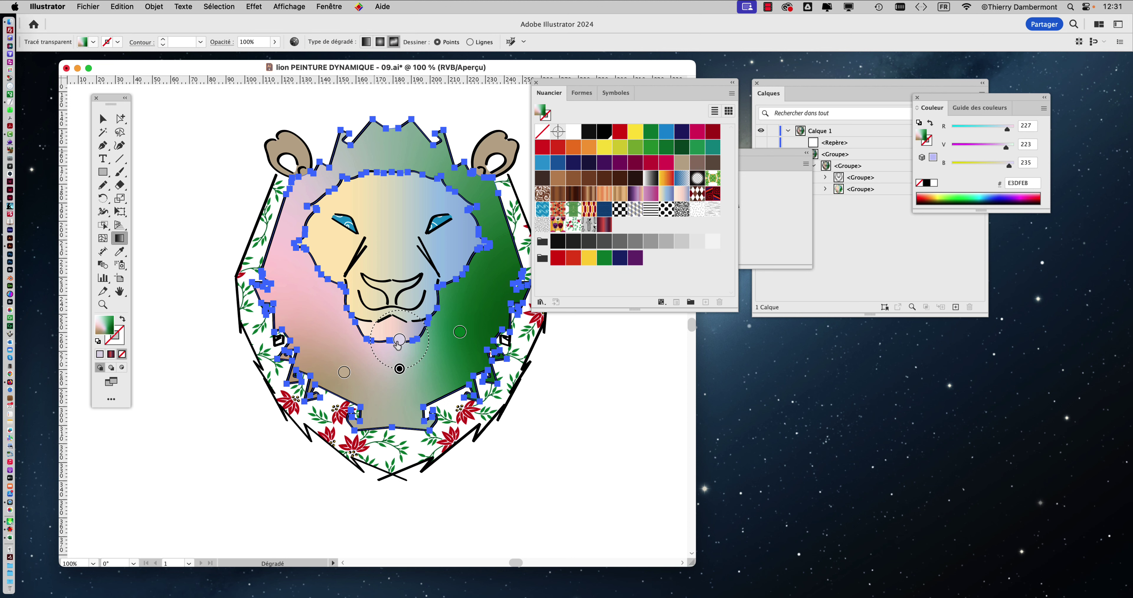
left_click_drag(375, 333, 342, 249)
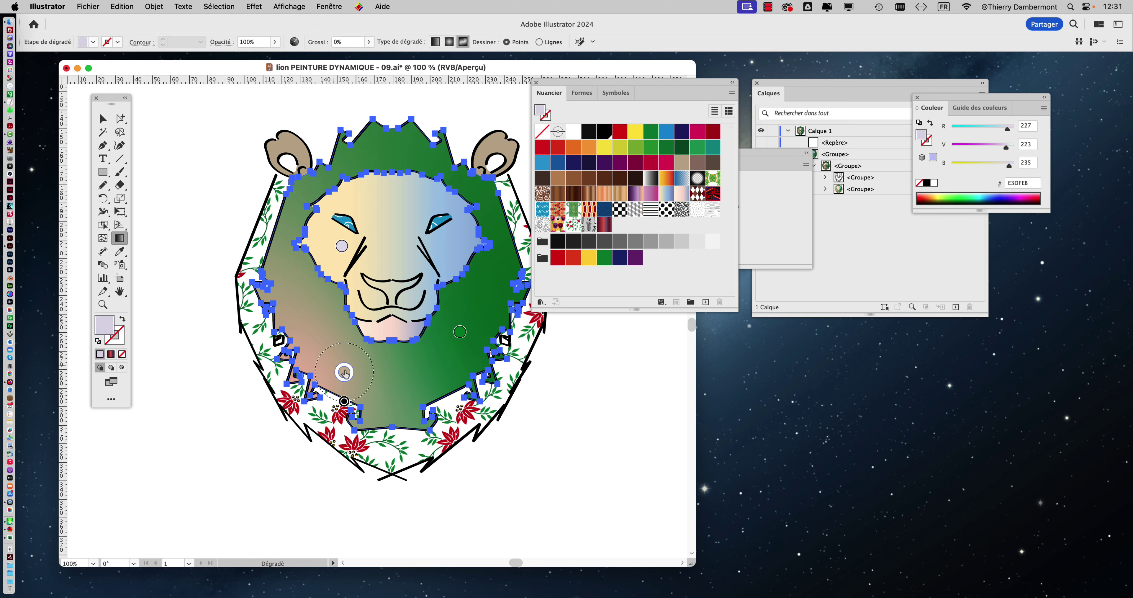
left_click(328, 347)
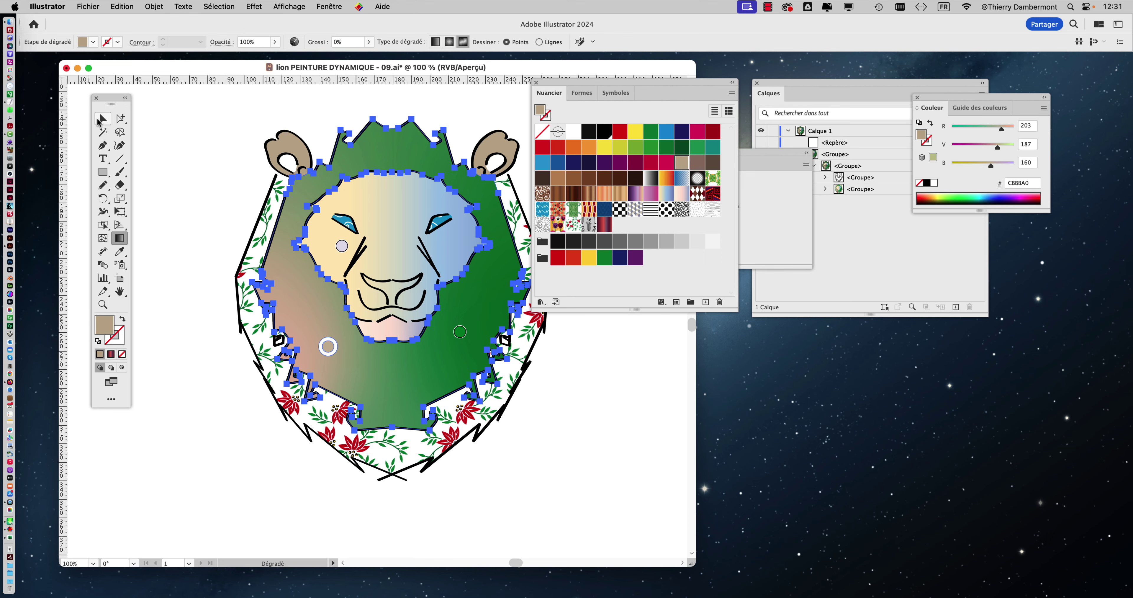
left_click(98, 119)
left_click(245, 183)
Save the document under the new name lion PEINTURE DYNAMIQUE - 10.ai in Adobe Illustrator format, version Illustrator 2020.
left_click(110, 3)
mouse_move(91, 6)
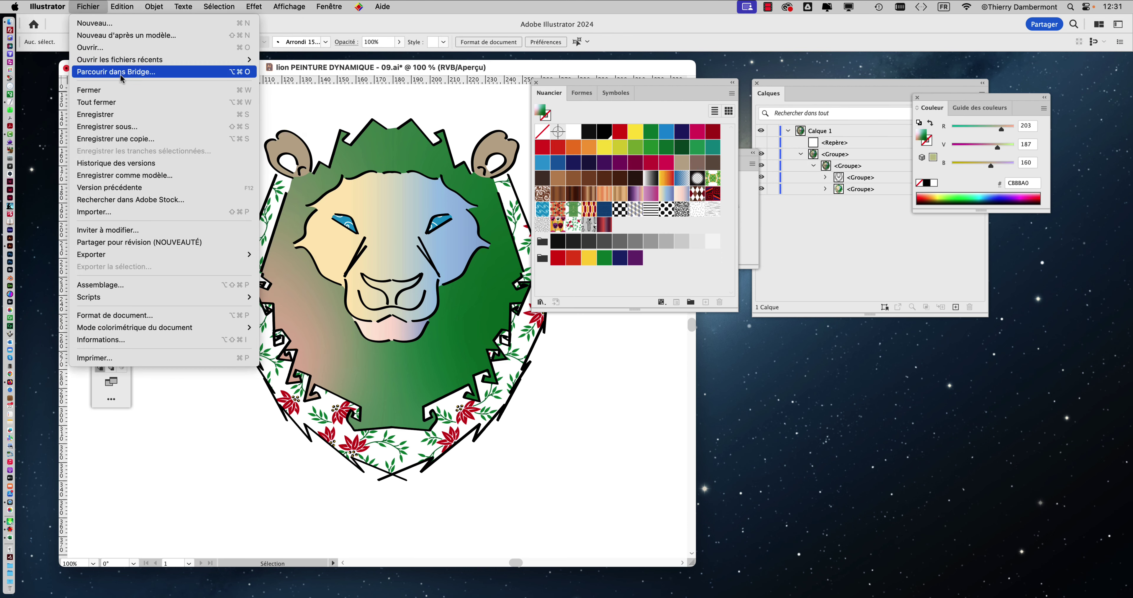
left_click(107, 126)
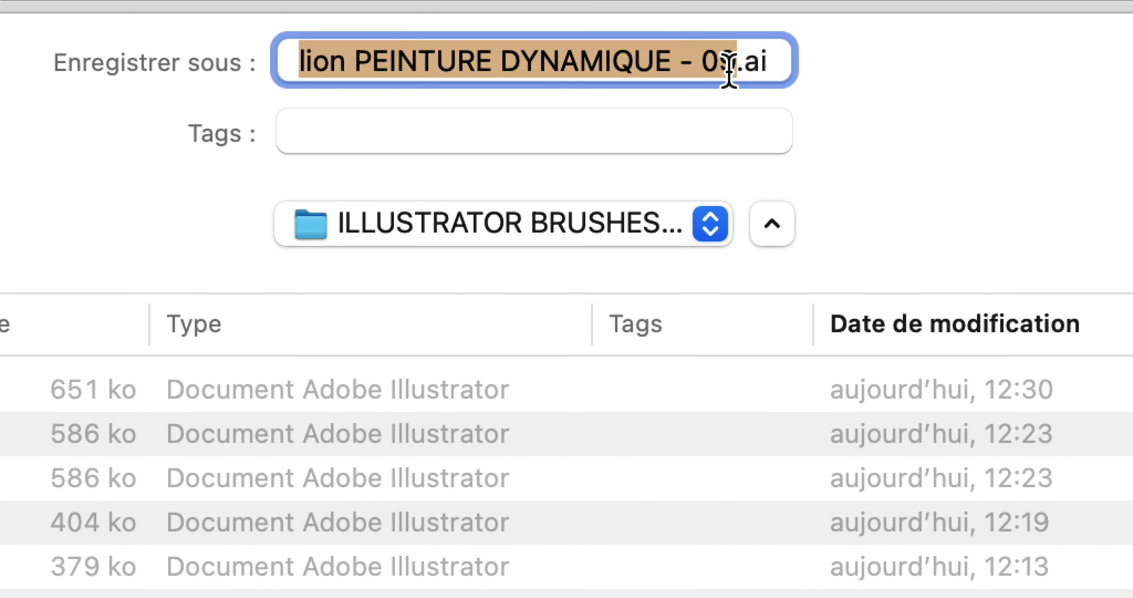
left_click(729, 70)
key("BackSpace")
key("BackSpace")
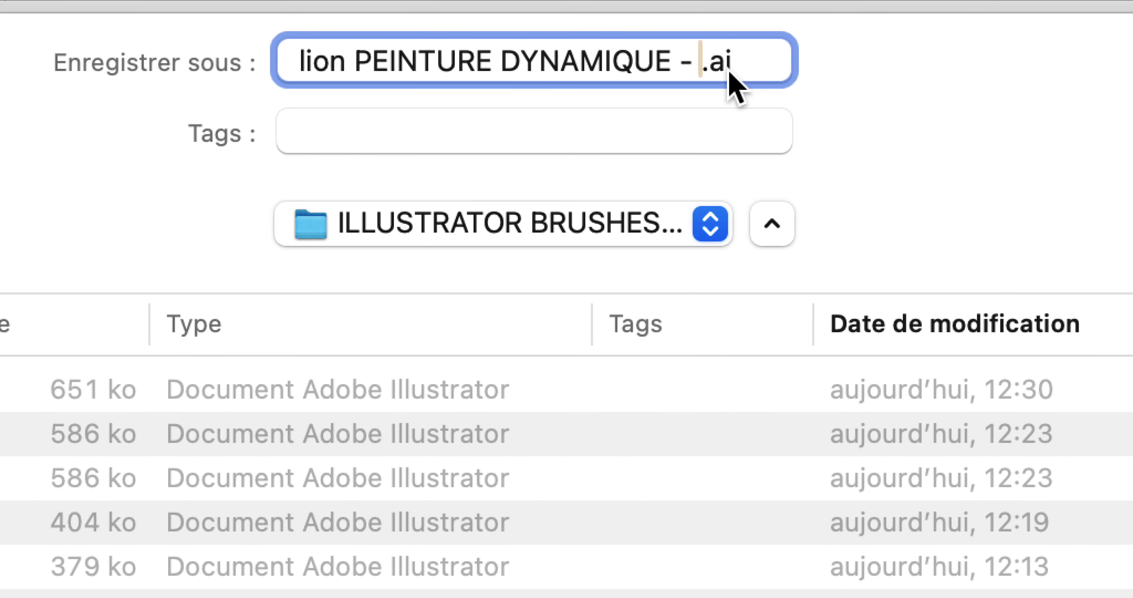
type("10")
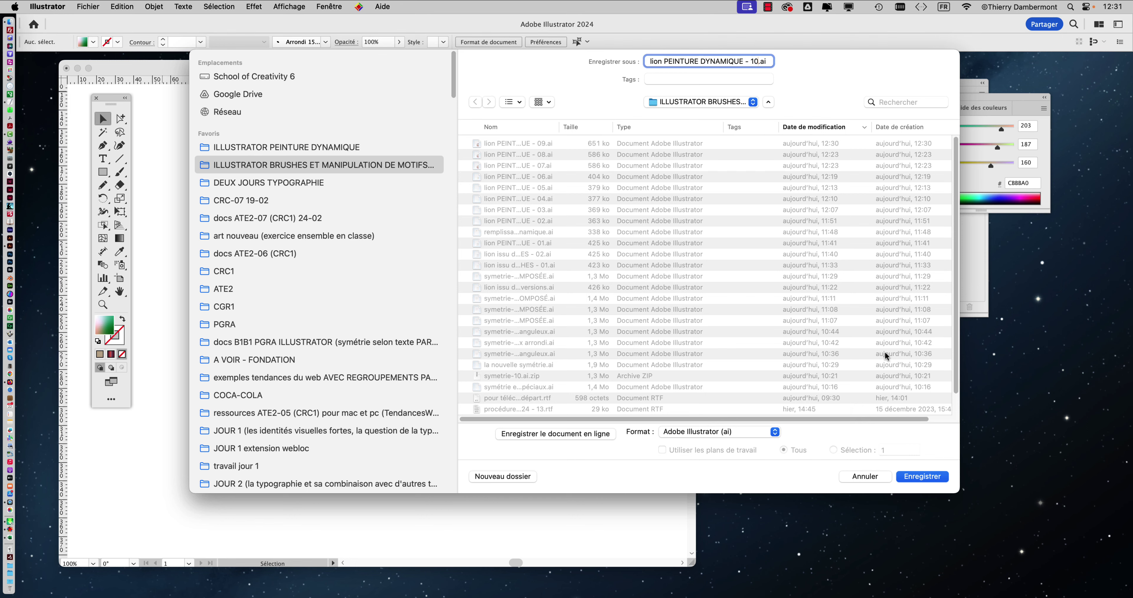
left_click(935, 476)
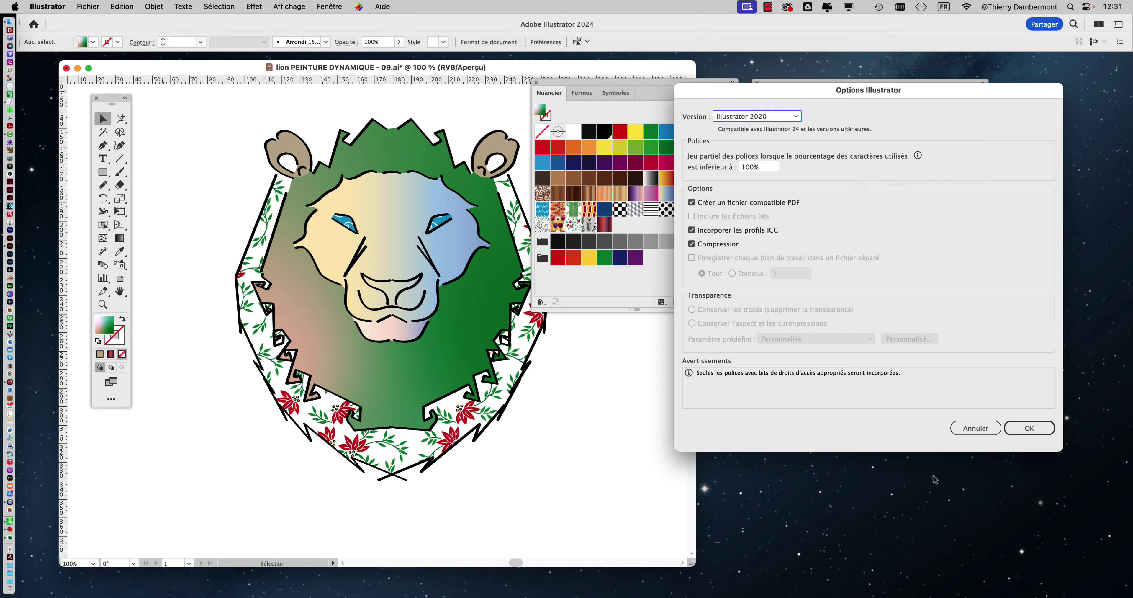
left_click(1031, 429)
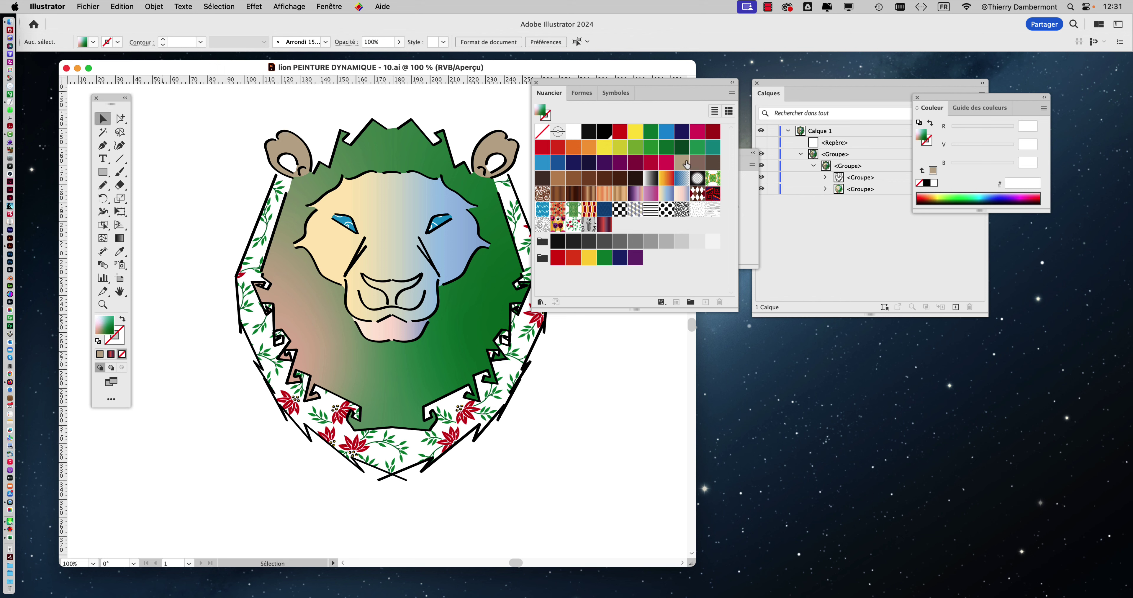
Move the Swatches and Gradient panels away from the lion illustration so they do not overlap each other.
left_click_drag(683, 88, 761, 238)
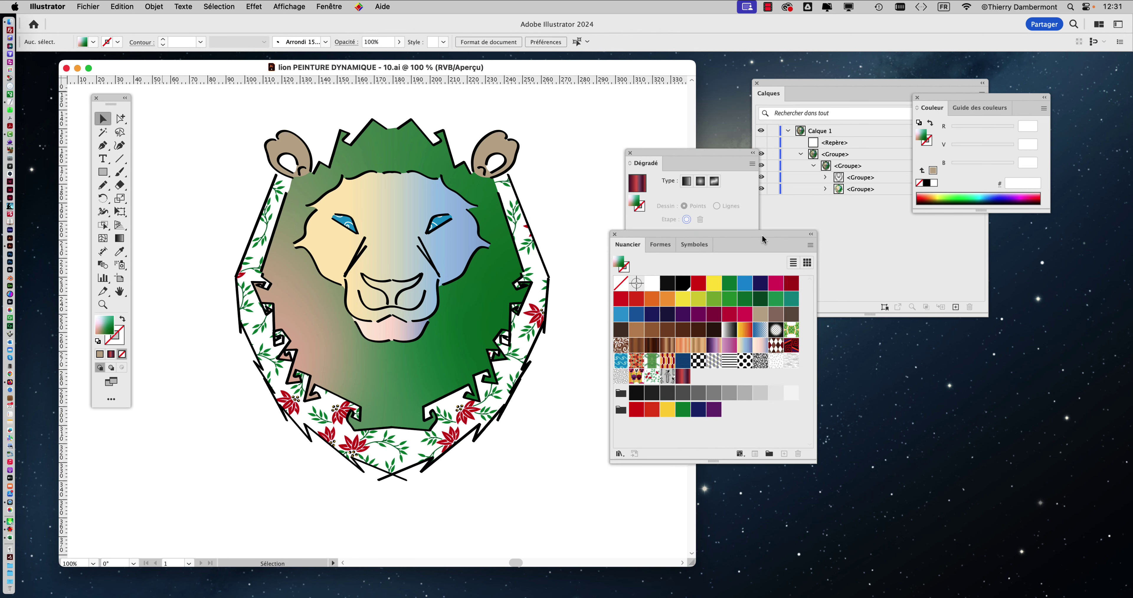
left_click_drag(654, 152, 910, 252)
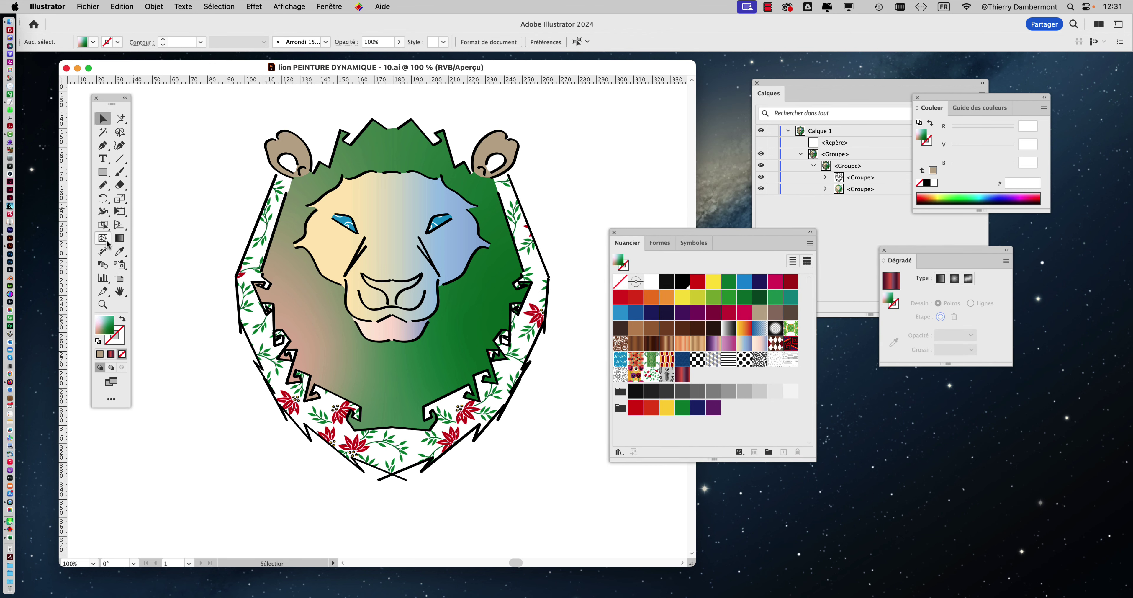